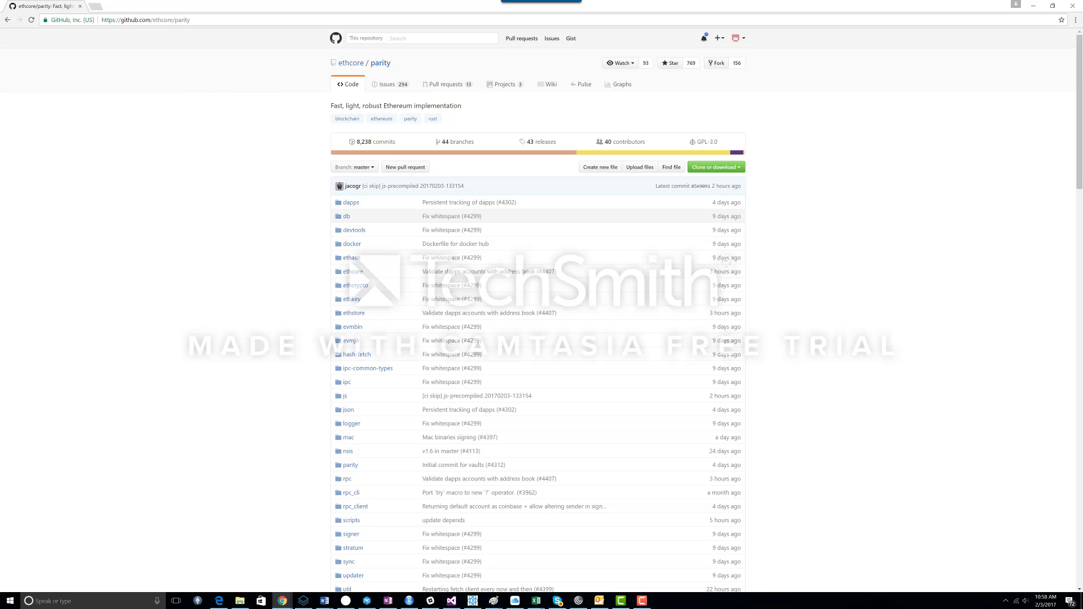
Step: Launch the expanse-bond-dapp application from the Wallet\ExpanseWallet-v1.3.3\expanse-bond-dapp folder on Local Disk C
{"action": "left_click", "coordinate": [240, 601]}
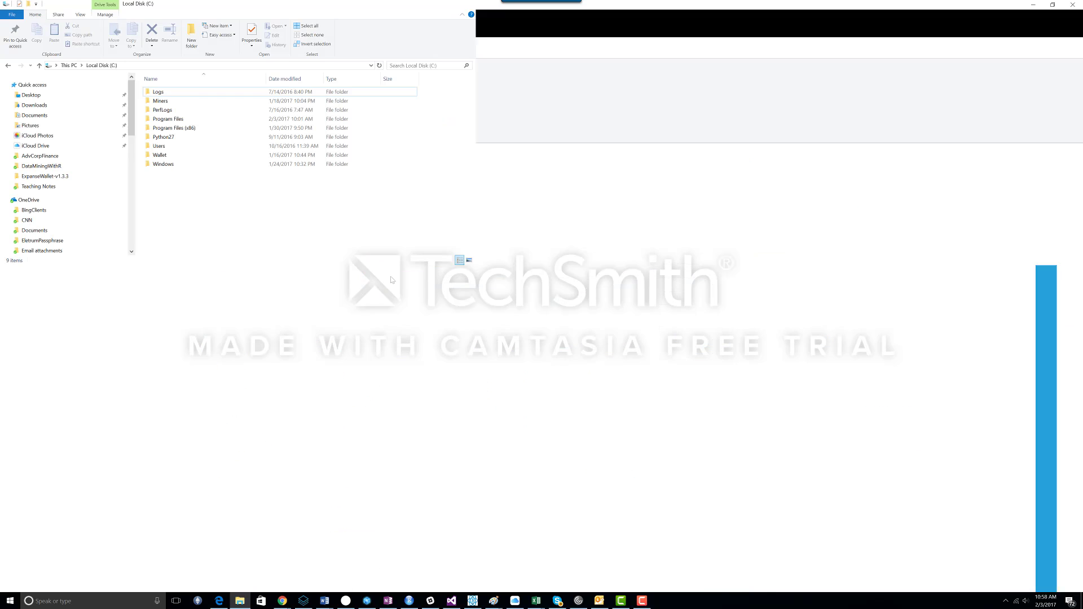
{"action": "double_click", "coordinate": [160, 155]}
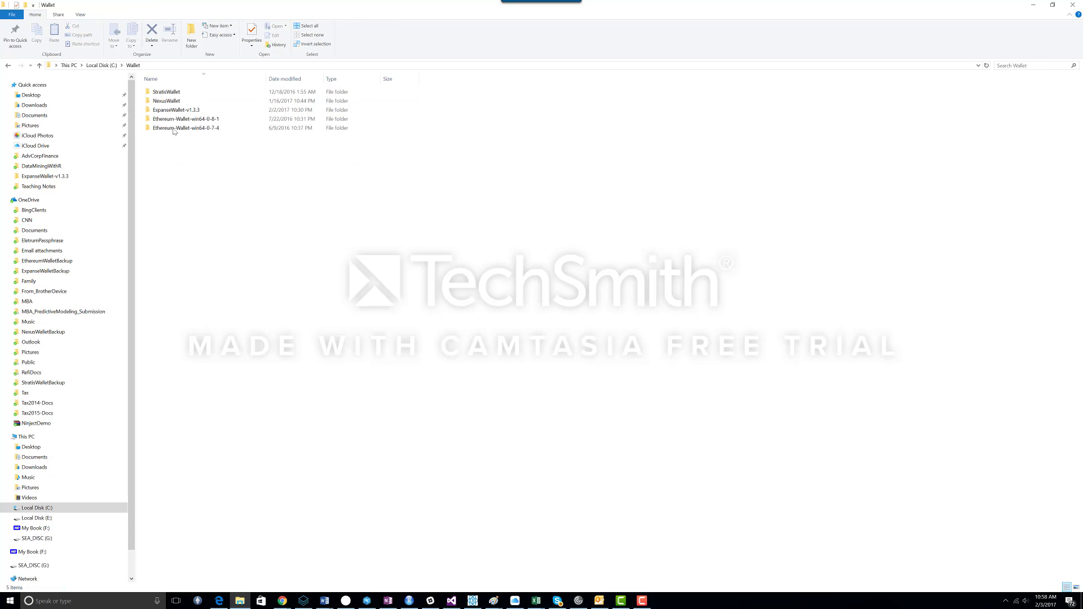
{"action": "double_click", "coordinate": [173, 110]}
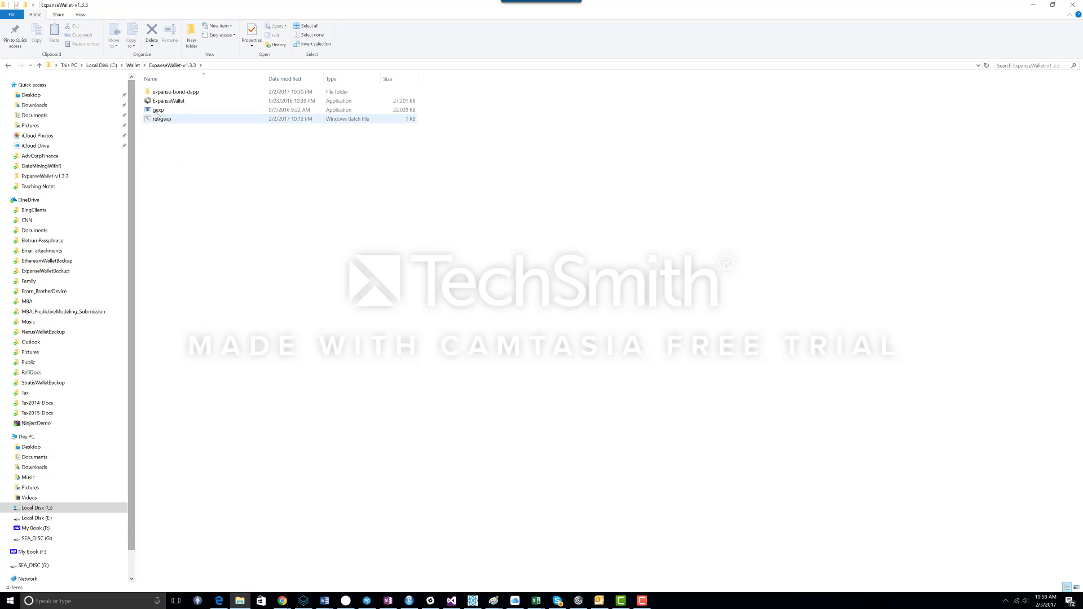
{"action": "double_click", "coordinate": [170, 92]}
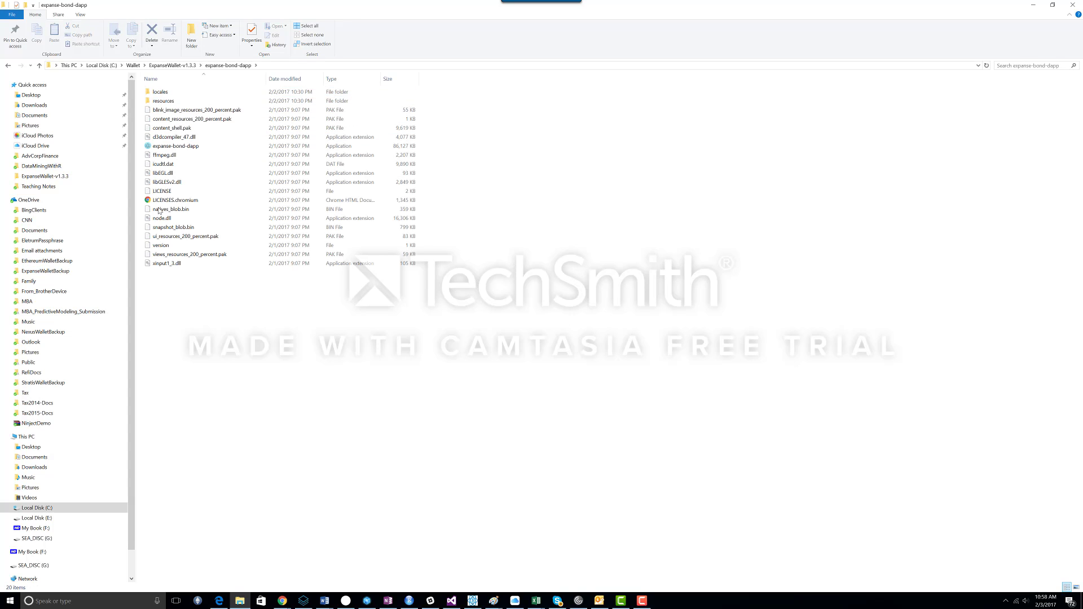
{"action": "double_click", "coordinate": [169, 147]}
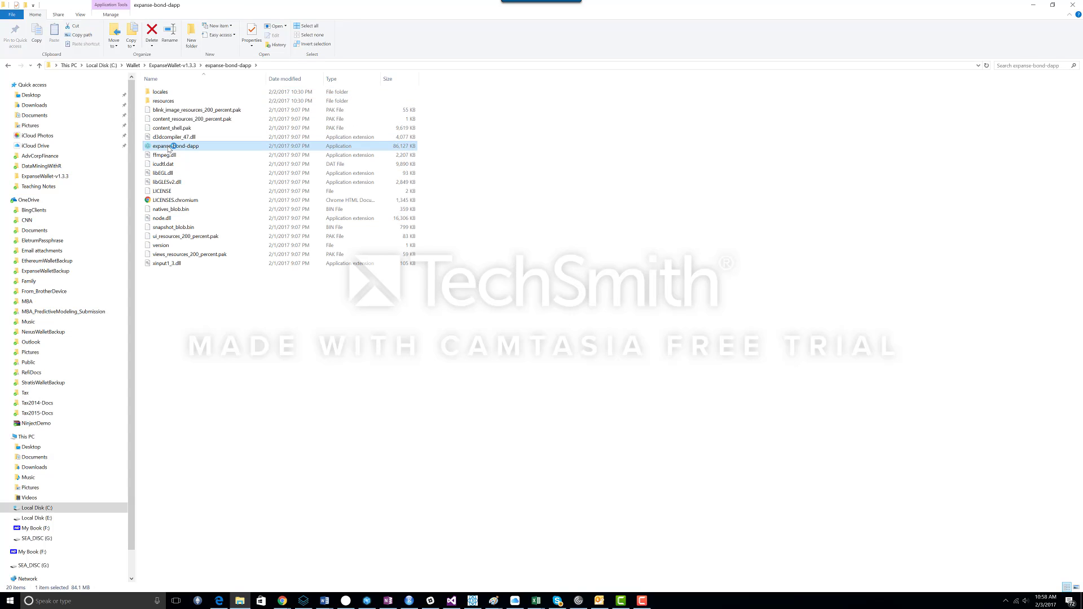
Step: Look through the dApp's Manage Bonds and Manage Accounts pages, then close the dApp window
{"action": "left_click", "coordinate": [1033, 6]}
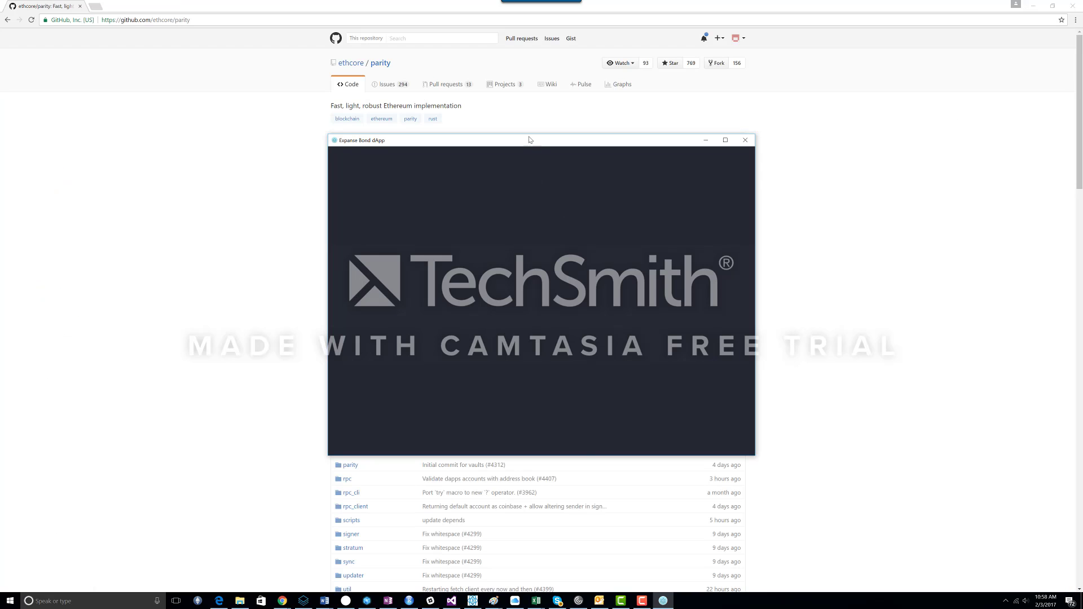
{"action": "left_click_drag", "start_coordinate": [530, 139], "coordinate": [530, 120]}
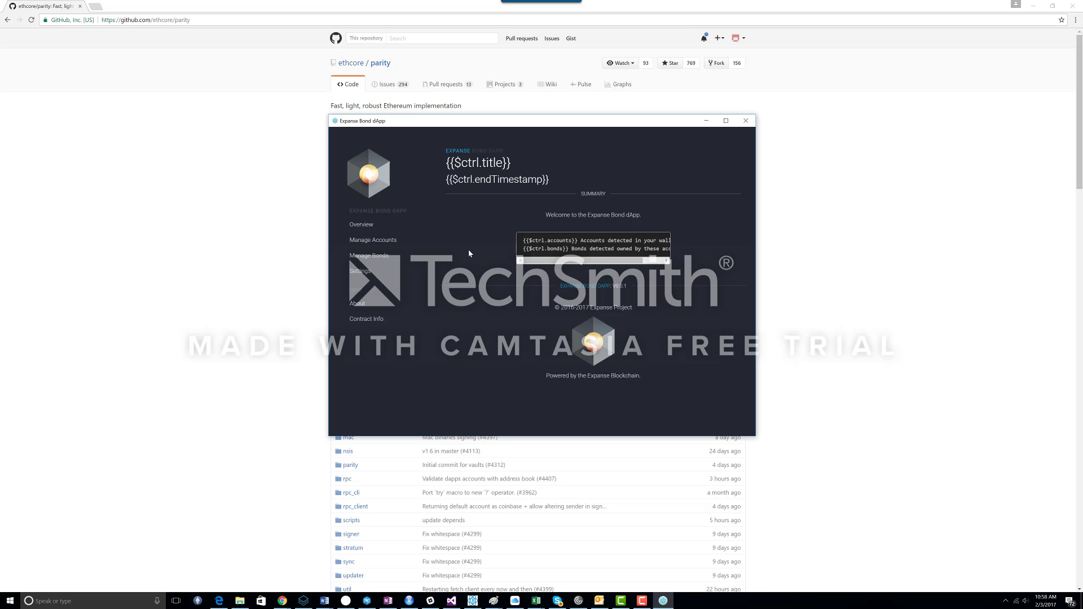
{"action": "left_click", "coordinate": [366, 255]}
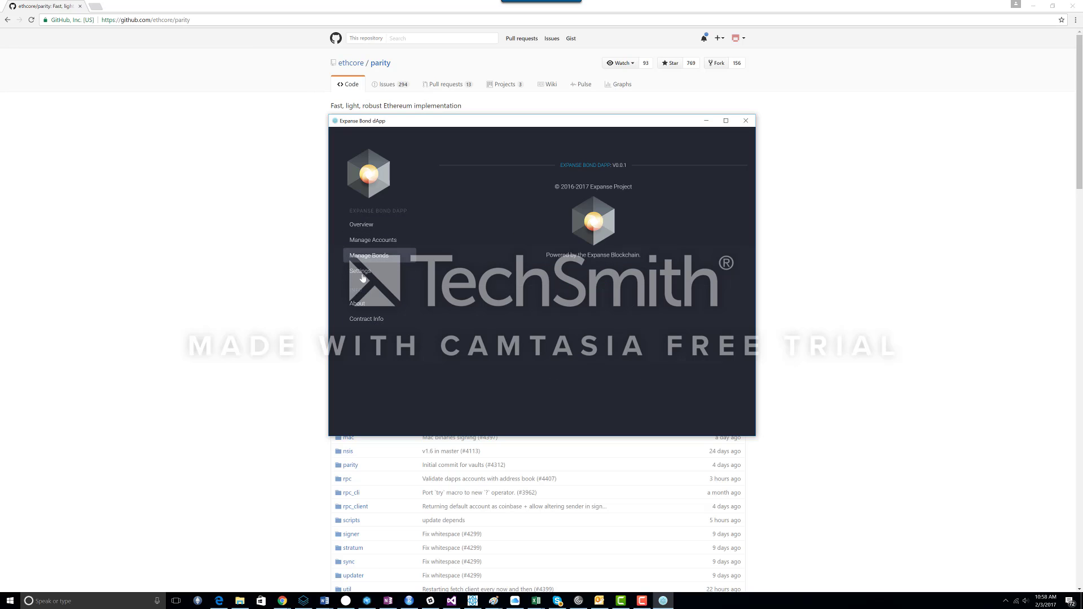
{"action": "left_click", "coordinate": [366, 242]}
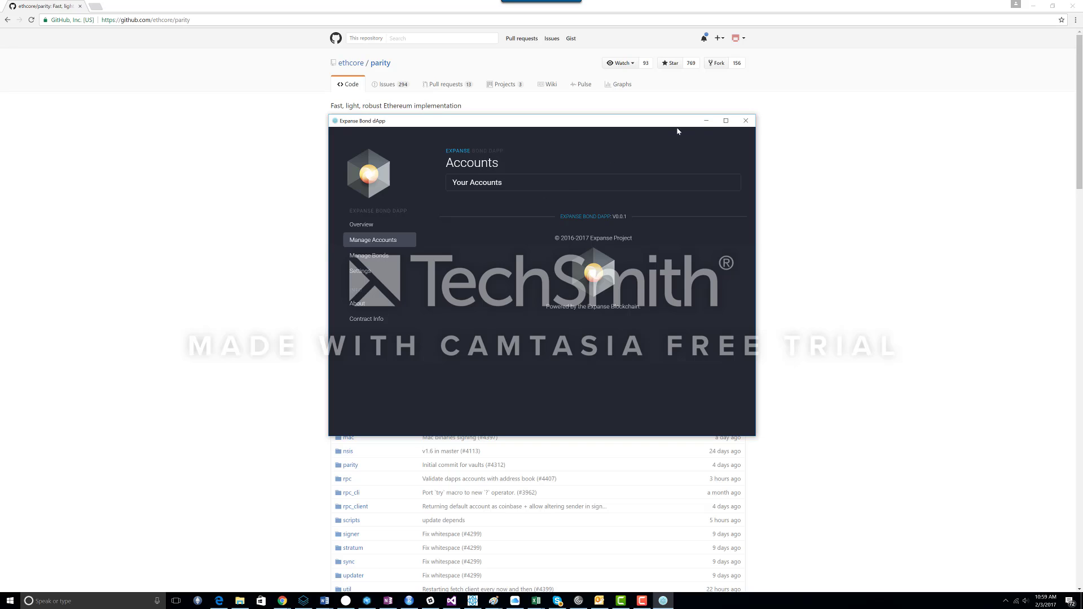
{"action": "left_click", "coordinate": [743, 122]}
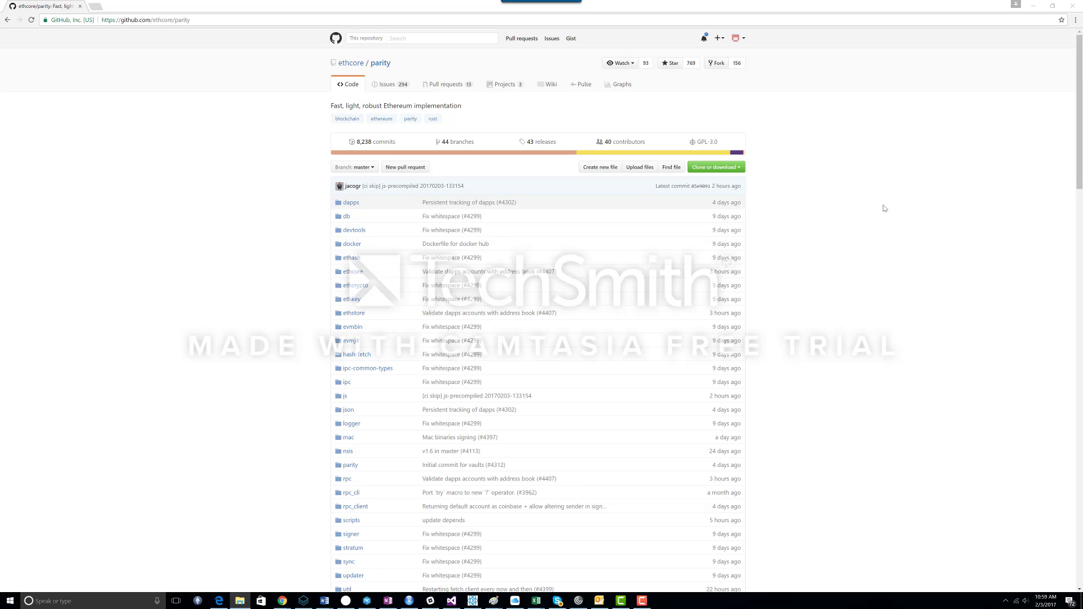
Step: Open the ethcore/parity releases page and browse the Parity 1.5.0 release notes and download files
{"action": "left_click", "coordinate": [833, 214]}
{"action": "left_click", "coordinate": [197, 19]}
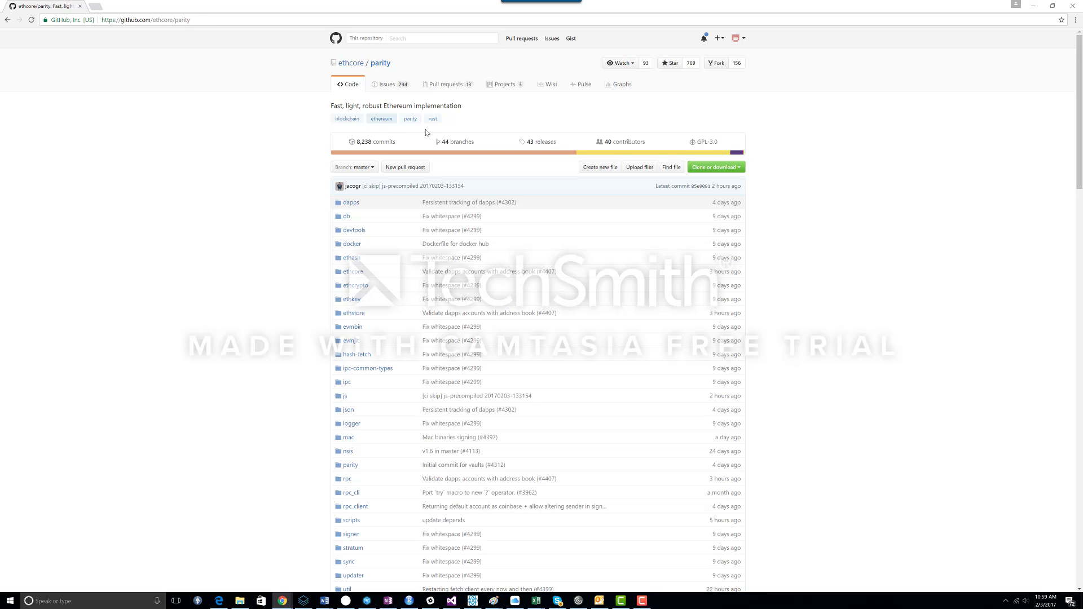
{"action": "left_click", "coordinate": [549, 142]}
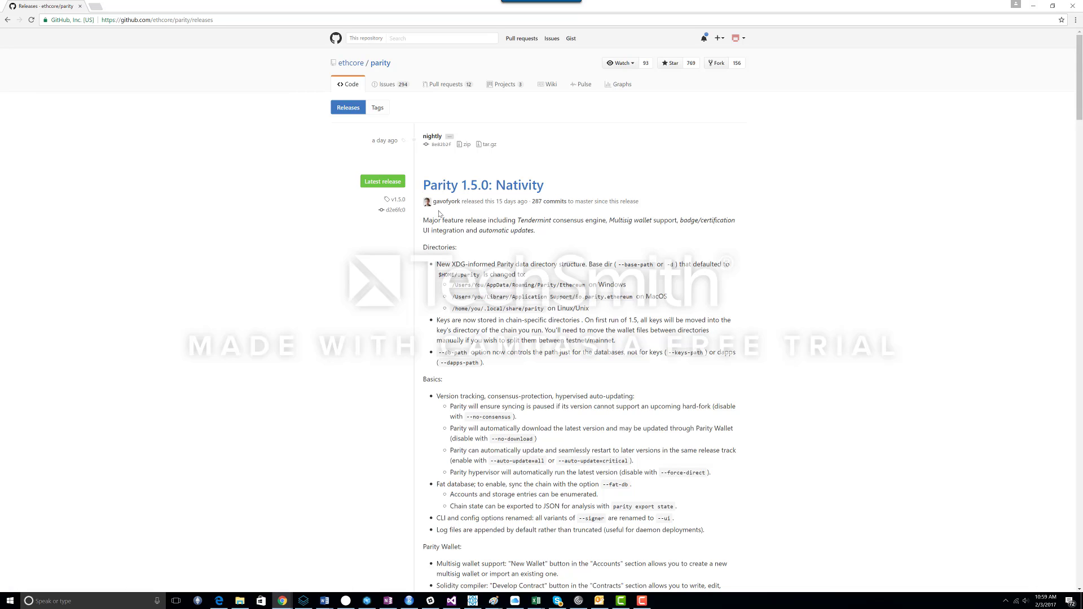
{"action": "scroll", "coordinate": [459, 211], "scroll_direction": "down", "scroll_amount": 1}
{"action": "scroll", "coordinate": [460, 210], "scroll_direction": "down", "scroll_amount": 15}
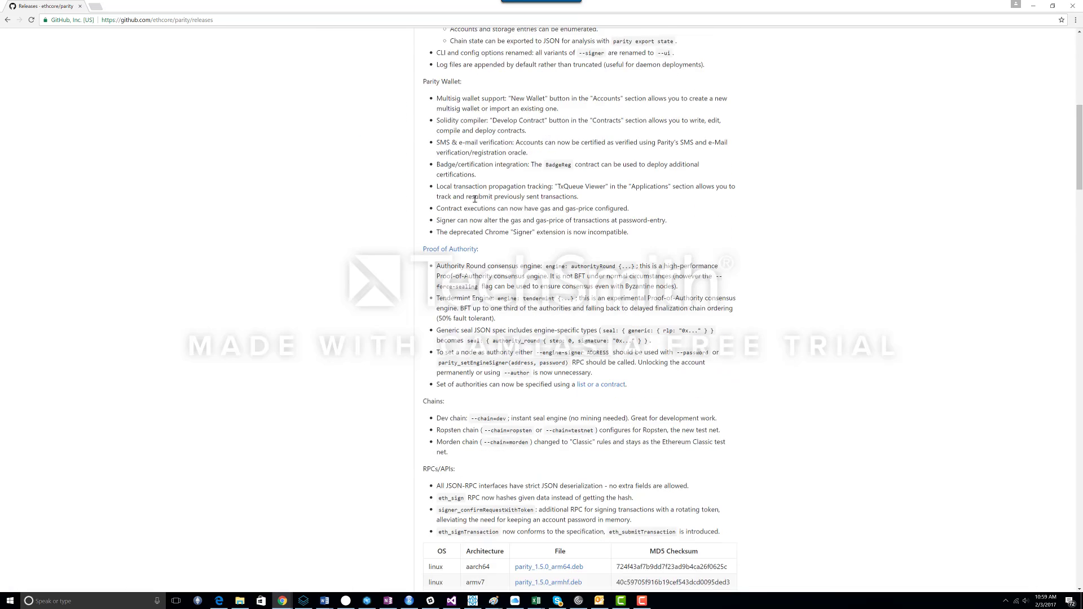
{"action": "scroll", "coordinate": [480, 198], "scroll_direction": "down", "scroll_amount": 2}
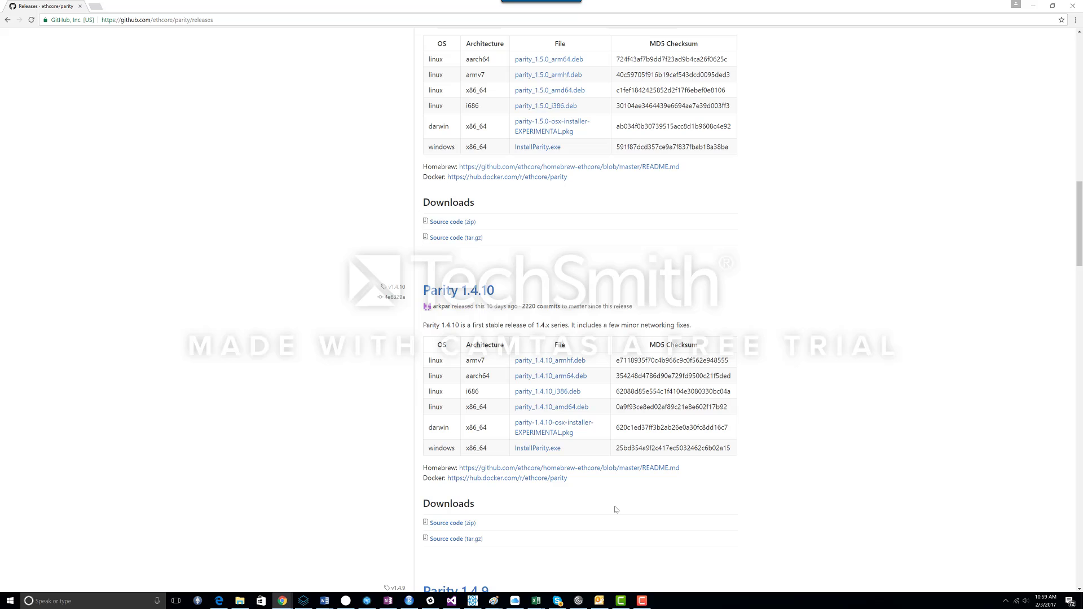
{"action": "left_click", "coordinate": [1033, 6]}
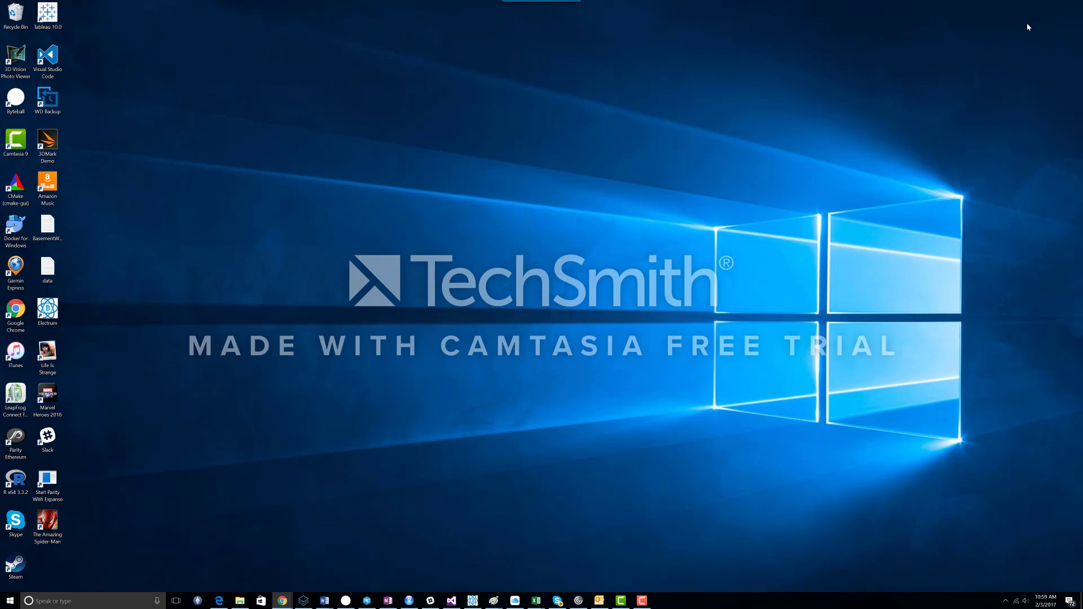
Step: Launch Parity Ethereum from the Start menu
{"action": "left_click", "coordinate": [1006, 601]}
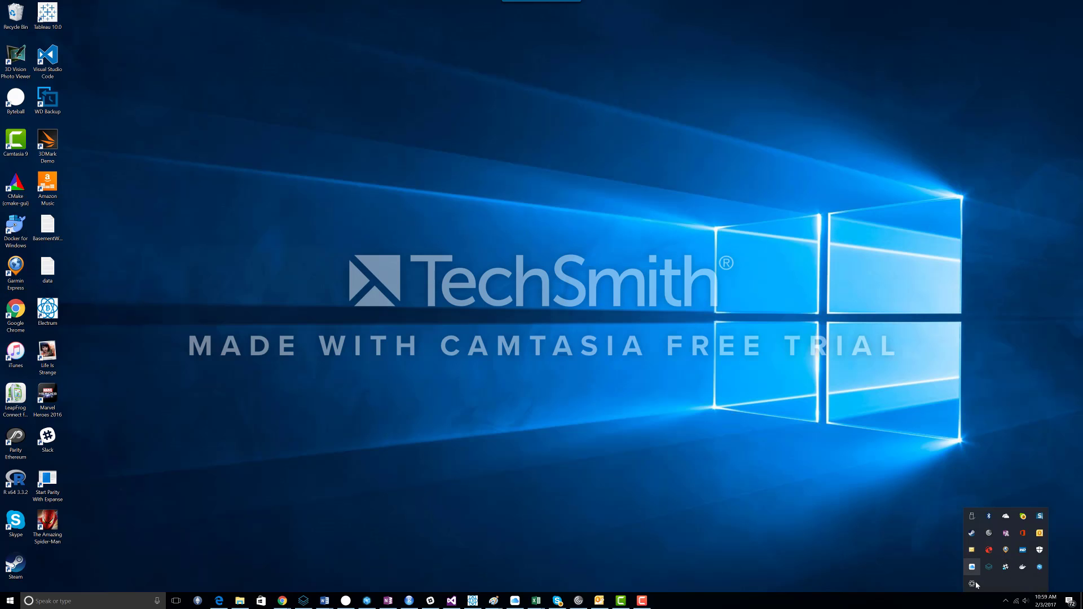
{"action": "left_click", "coordinate": [671, 505]}
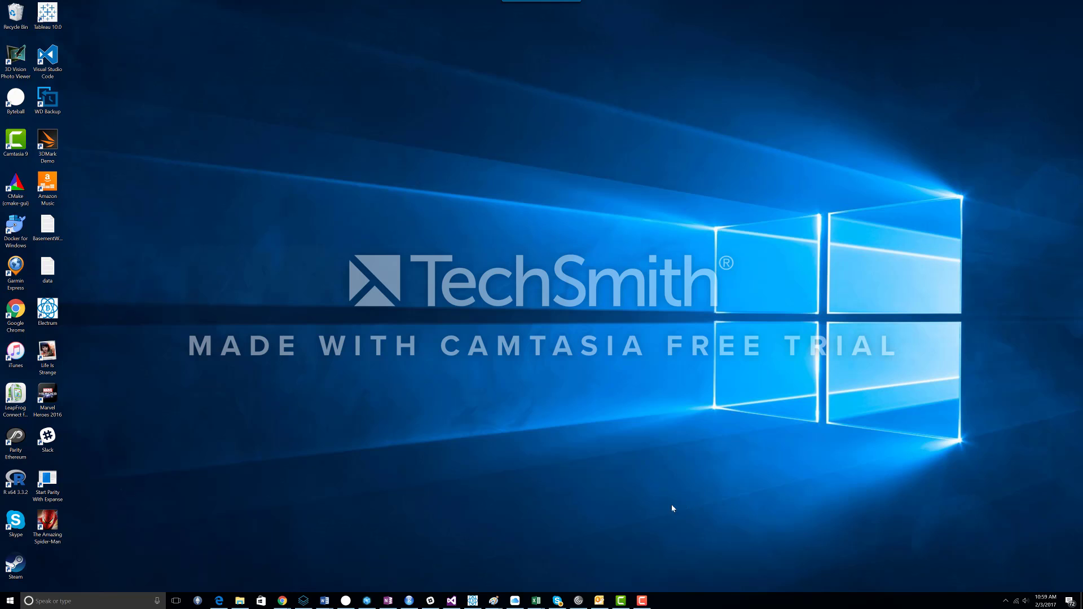
{"action": "left_click", "coordinate": [12, 602]}
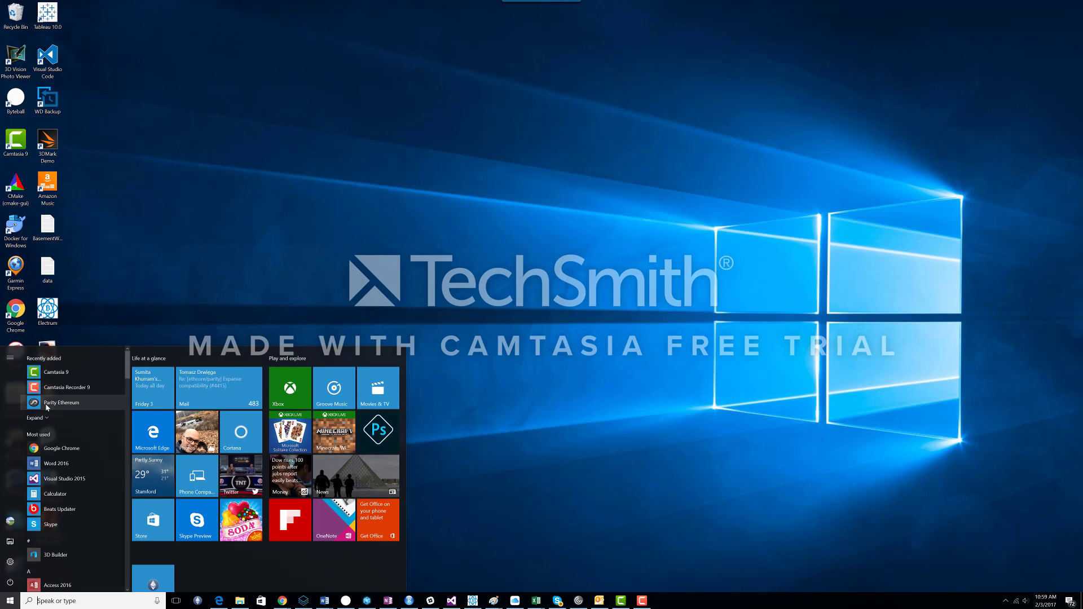
{"action": "left_click", "coordinate": [48, 403]}
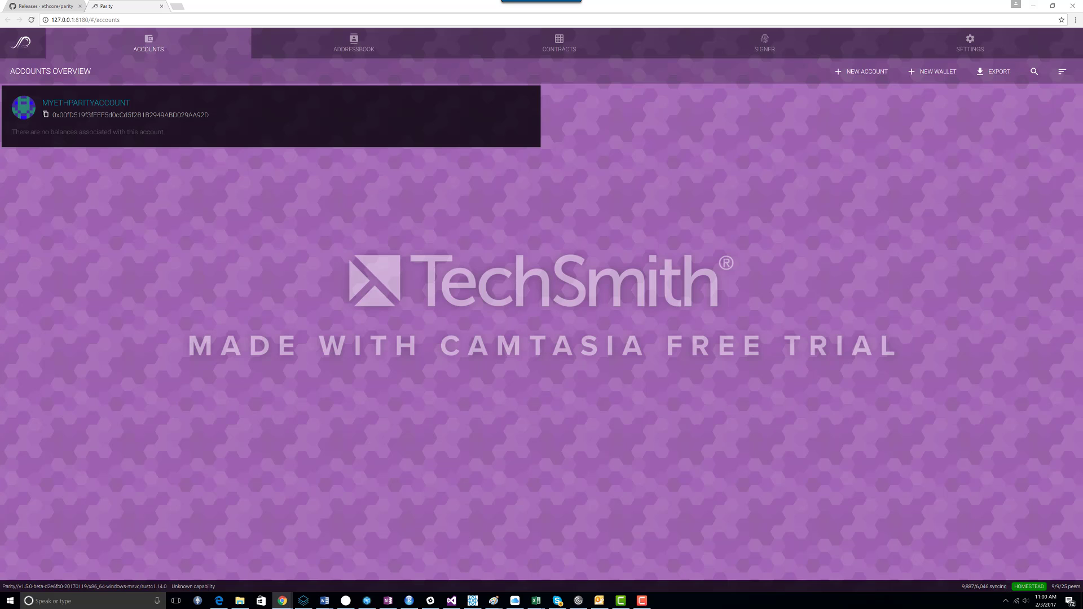
Step: Exit the running Parity node from its system tray icon
{"action": "left_click", "coordinate": [1006, 601]}
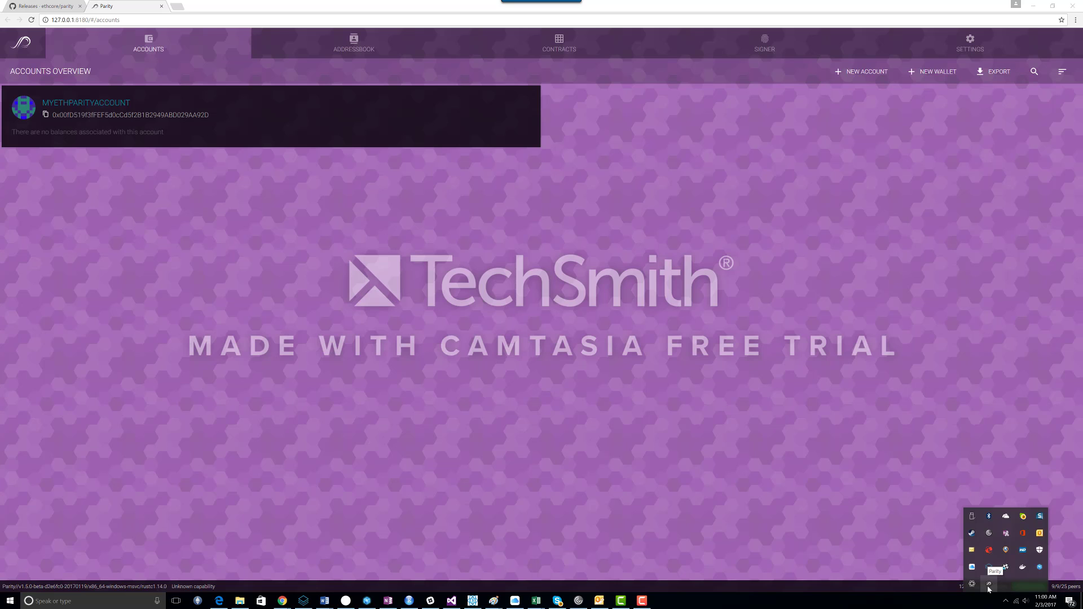
{"action": "left_click", "coordinate": [988, 589]}
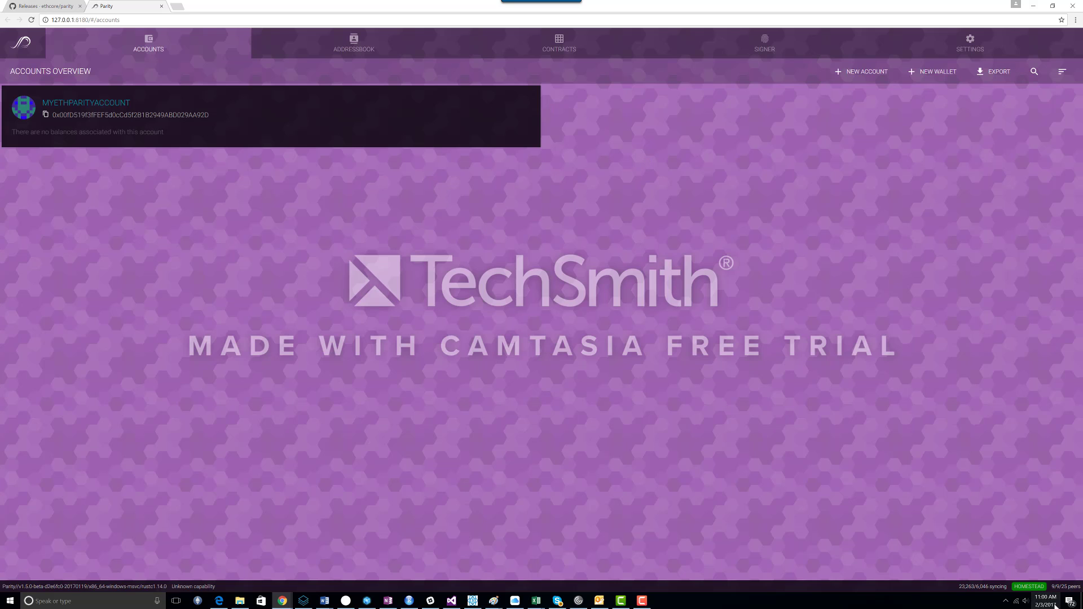
{"action": "left_click", "coordinate": [1005, 601]}
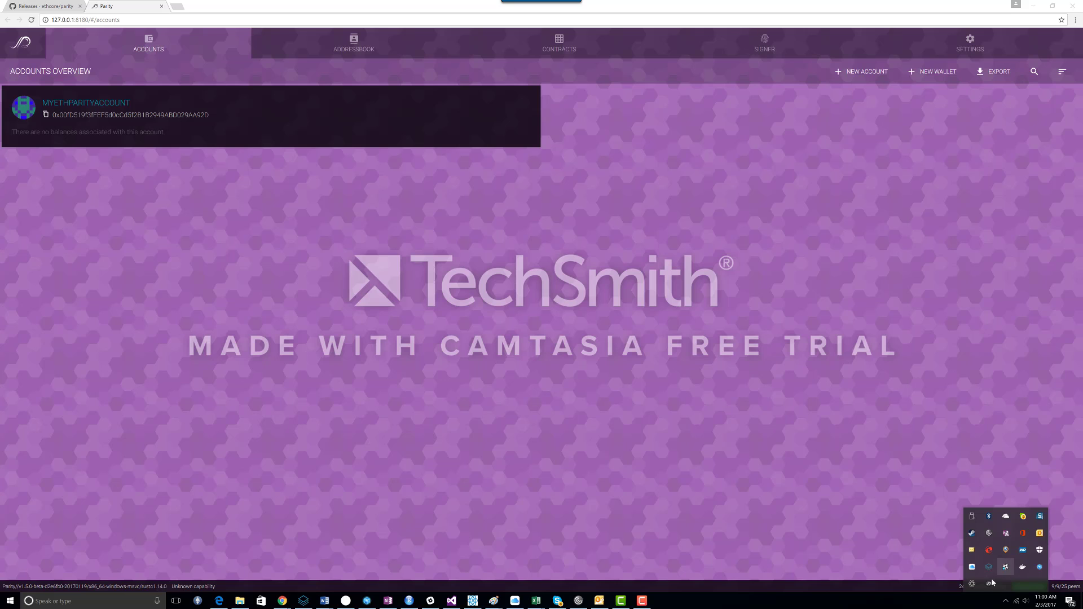
{"action": "right_click", "coordinate": [989, 584]}
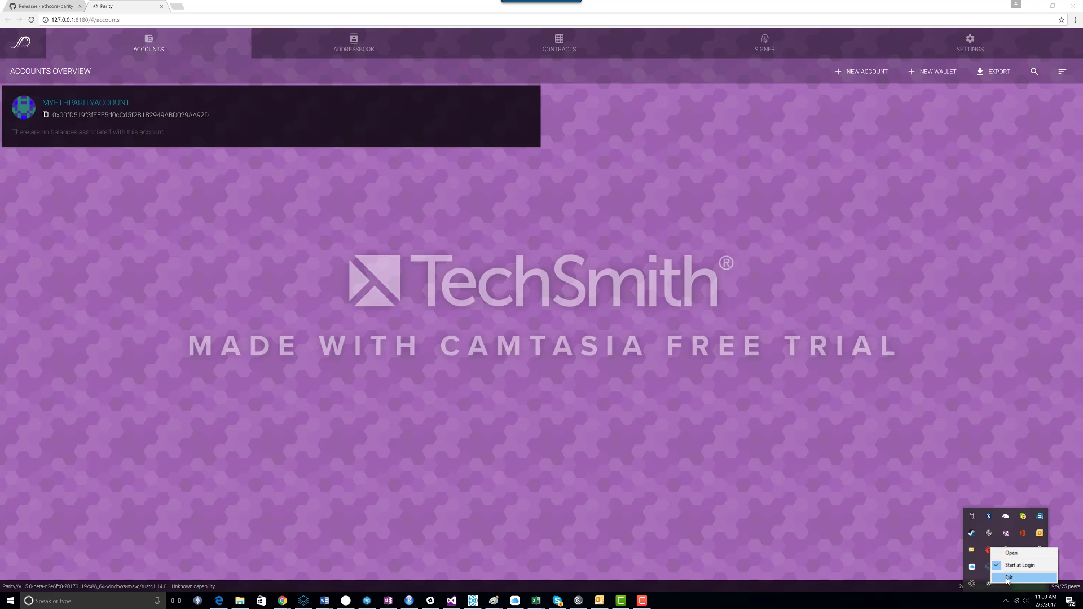
{"action": "left_click", "coordinate": [1010, 577]}
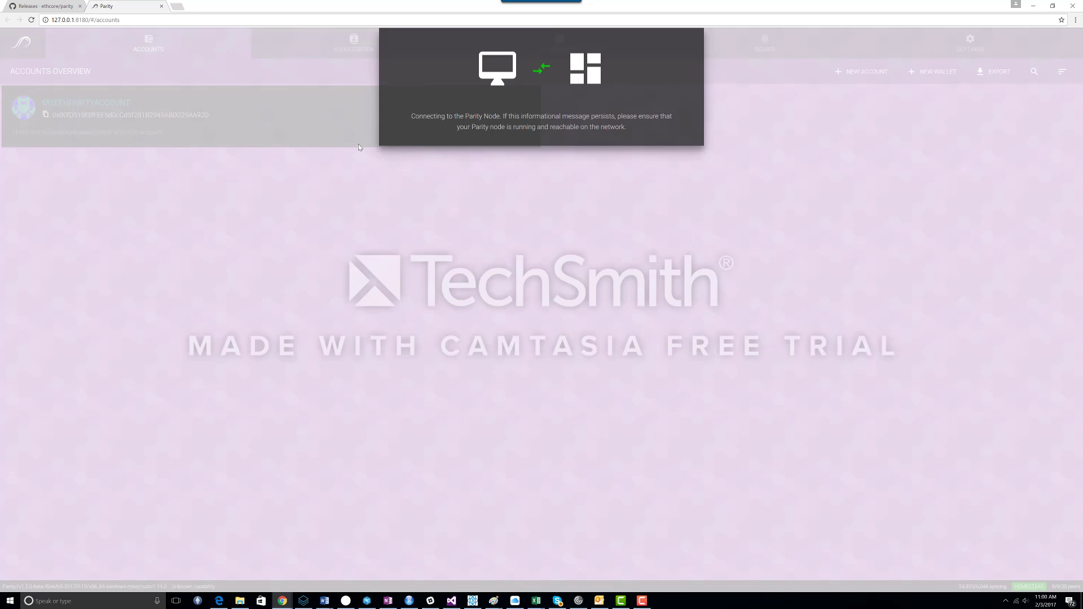
{"action": "left_click", "coordinate": [1033, 5]}
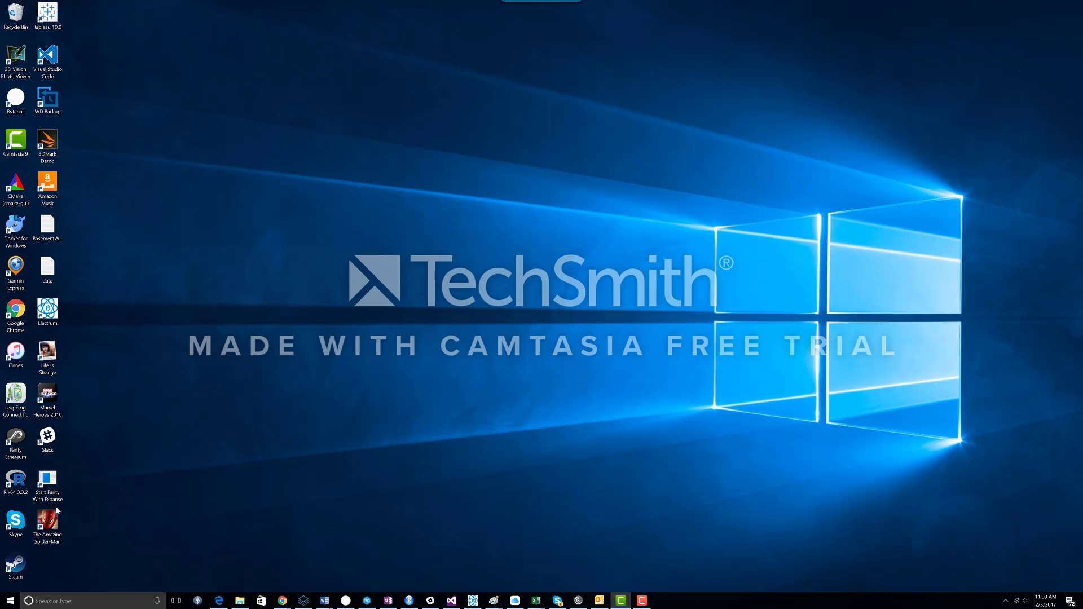
Step: Inspect the Target command line in the Start Parity With Expanse shortcut's properties, then close the dialog without changes
{"action": "right_click", "coordinate": [57, 489]}
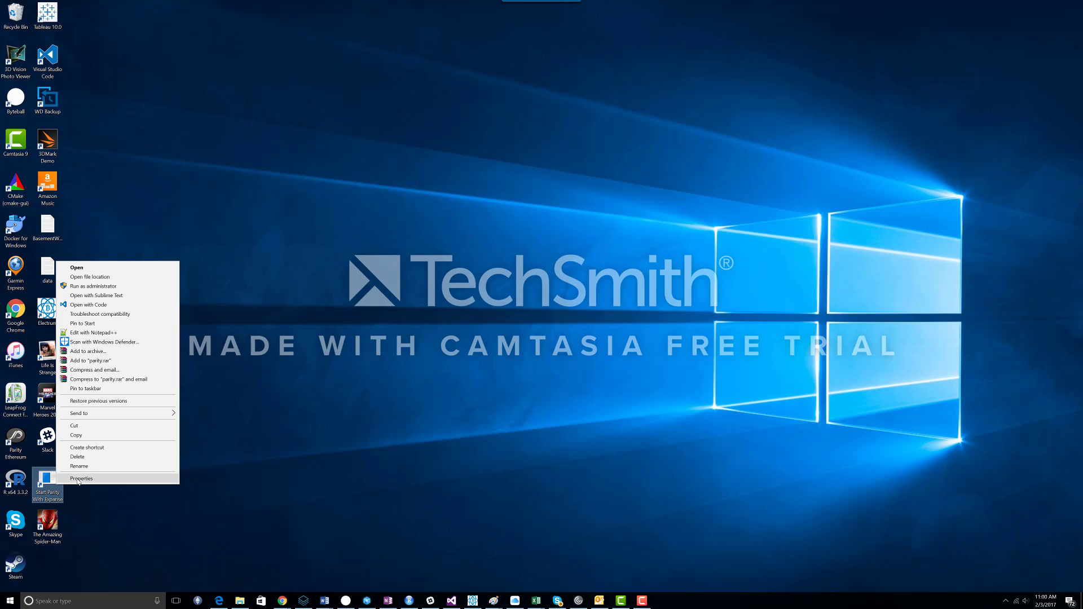
{"action": "left_click", "coordinate": [80, 479]}
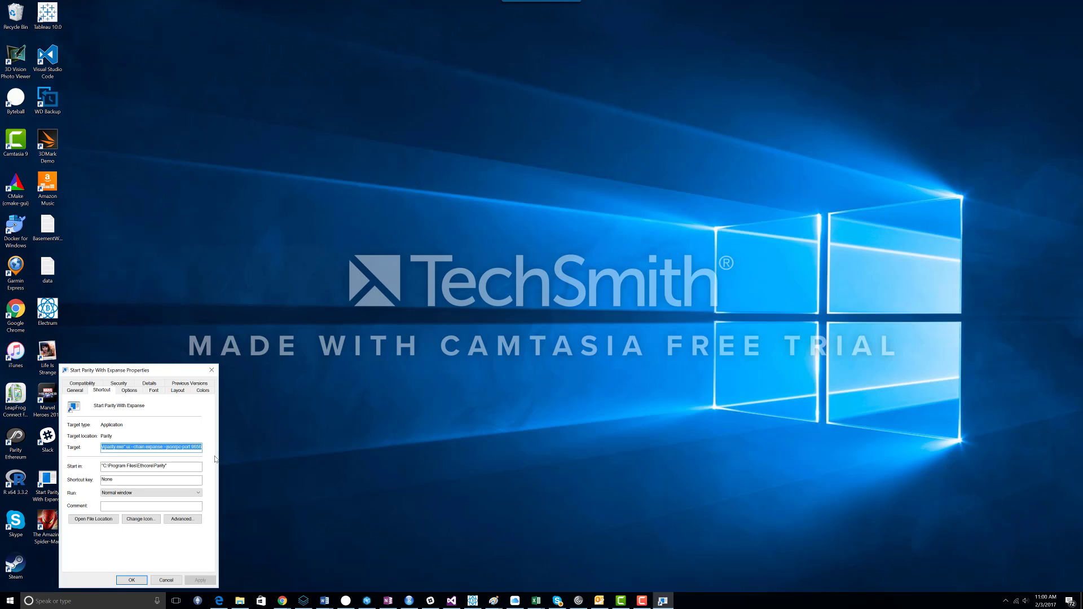
{"action": "left_click", "coordinate": [168, 450]}
{"action": "key", "text": "Left"}
{"action": "key", "text": "Left"}
{"action": "key", "text": "Left"}
{"action": "key", "text": "Left"}
{"action": "key", "text": "Left"}
{"action": "key", "text": "Left"}
{"action": "key", "text": "Left"}
{"action": "key", "text": "Left"}
{"action": "key", "text": "Left"}
{"action": "key", "text": "Left"}
{"action": "key", "text": "Left"}
{"action": "key", "text": "Left"}
{"action": "key", "text": "Left"}
{"action": "key", "text": "Left"}
{"action": "key", "text": "Left"}
{"action": "key", "text": "Left"}
{"action": "key", "text": "Left"}
{"action": "key", "text": "Left"}
{"action": "key", "text": "Left"}
{"action": "key", "text": "Left"}
{"action": "key", "text": "Left"}
{"action": "key", "text": "Left"}
{"action": "key", "text": "Left"}
{"action": "key", "text": "Left"}
{"action": "key", "text": "Left"}
{"action": "key", "text": "Left"}
{"action": "key", "text": "Left"}
{"action": "key", "text": "Left"}
{"action": "key", "text": "Right"}
{"action": "key", "text": "Right"}
{"action": "key", "text": "Right"}
{"action": "key", "text": "Right"}
{"action": "key", "text": "Right"}
{"action": "key", "text": "Right"}
{"action": "key", "text": "Right"}
{"action": "key", "text": "Right"}
{"action": "key", "text": "Right"}
{"action": "key", "text": "Right"}
{"action": "key", "text": "Right"}
{"action": "key", "text": "Right"}
{"action": "key", "text": "Right"}
{"action": "key", "text": "Right"}
{"action": "key", "text": "Right"}
{"action": "key", "text": "Right"}
{"action": "key", "text": "Right"}
{"action": "key", "text": "Right"}
{"action": "key", "text": "Right"}
{"action": "key", "text": "Right"}
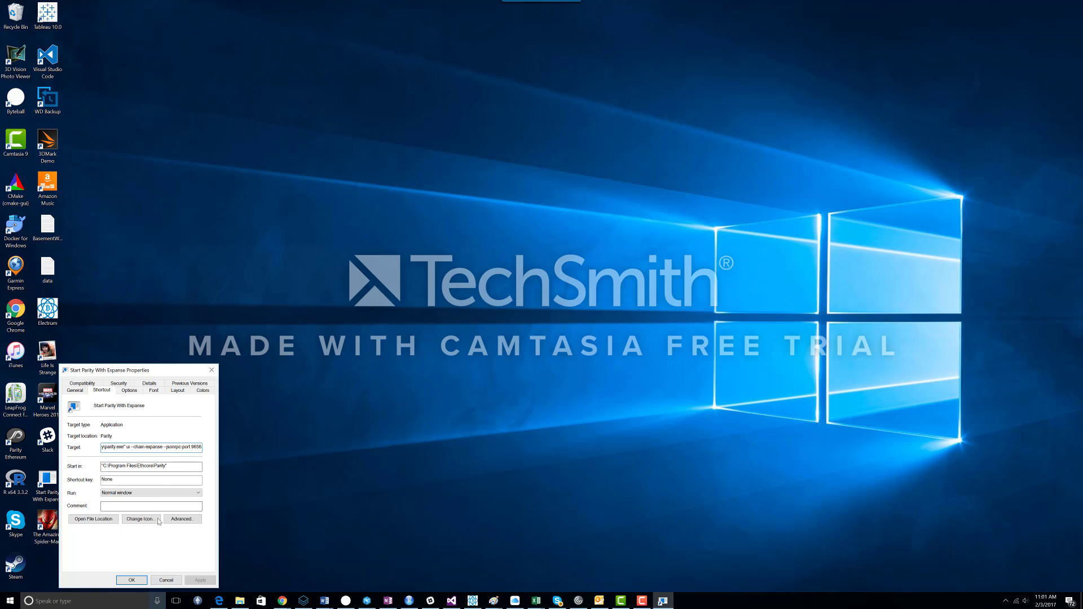
{"action": "left_click", "coordinate": [166, 581]}
Step: Start Parity on the Expanse chain using the Start Parity With Expanse desktop shortcut
{"action": "double_click", "coordinate": [48, 491]}
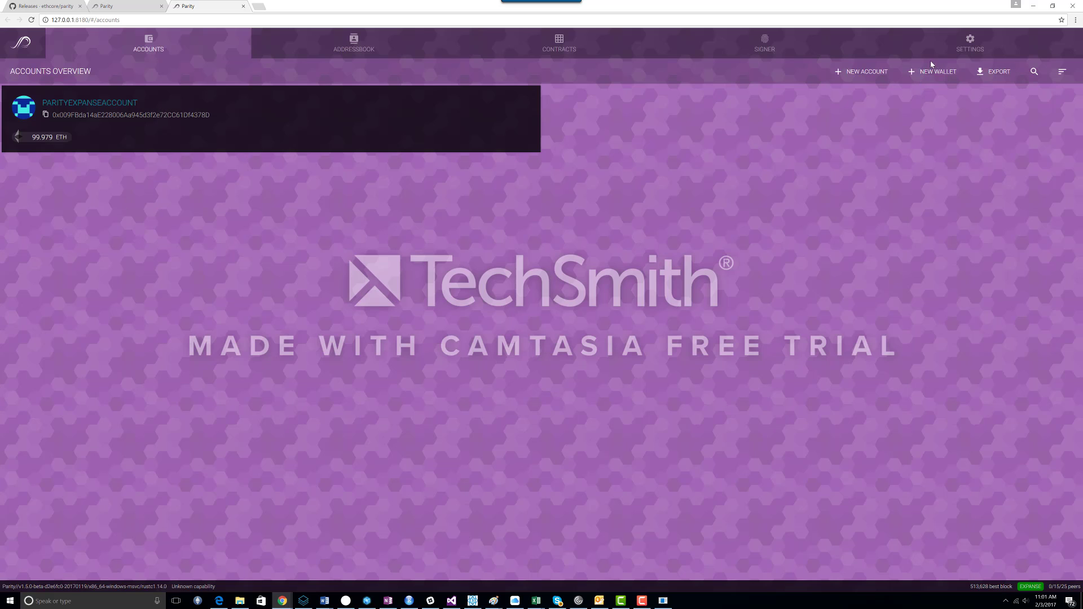
{"action": "left_click", "coordinate": [866, 72]}
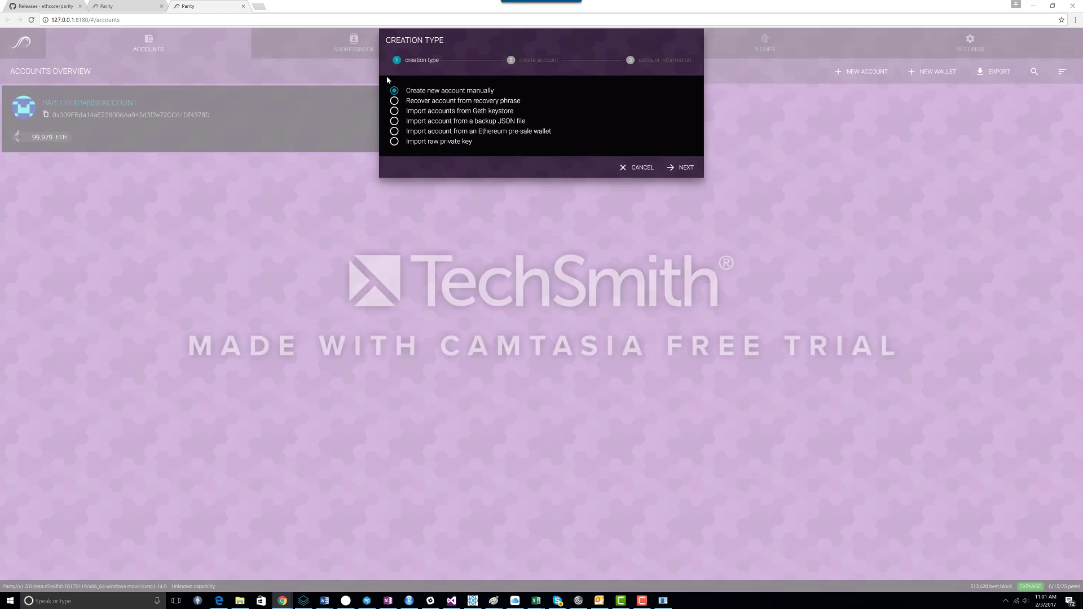
{"action": "left_click", "coordinate": [672, 166]}
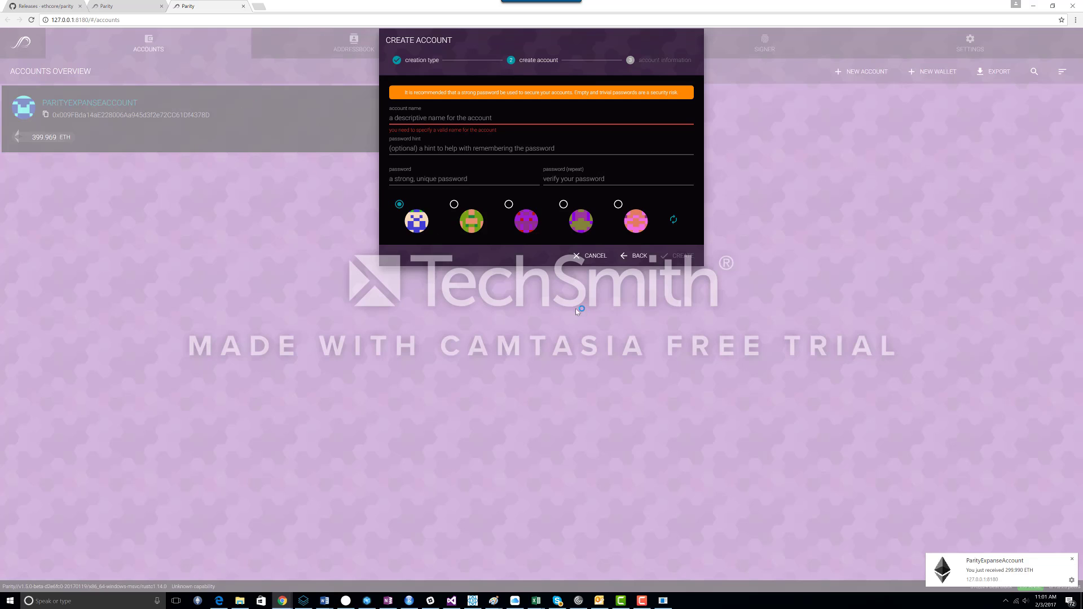
{"action": "left_click", "coordinate": [591, 257]}
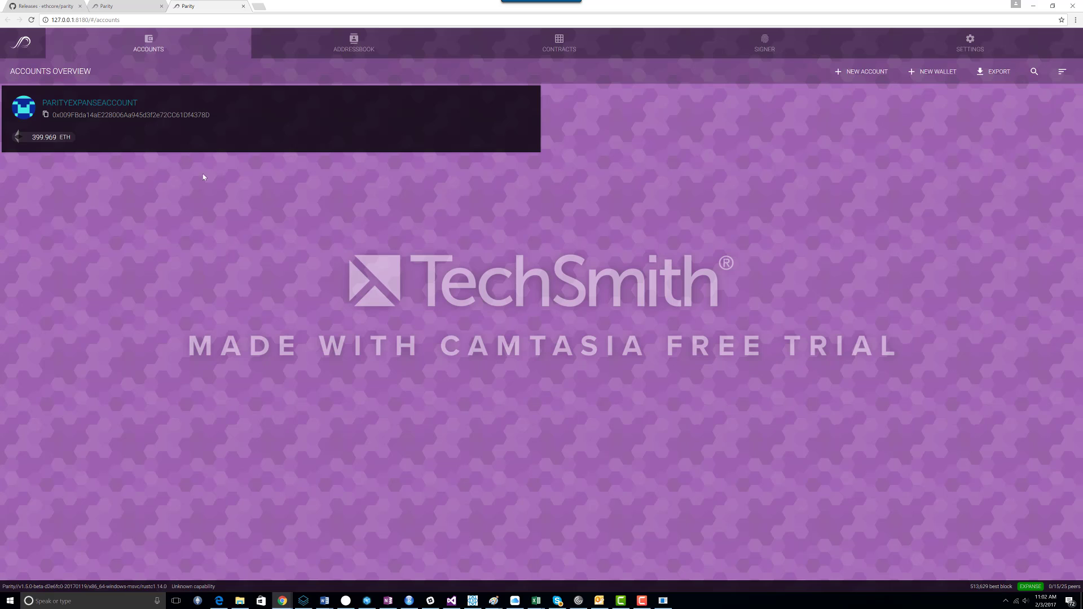
Step: Delete the EXP EBS contract from the watched contracts
{"action": "left_click", "coordinate": [550, 50]}
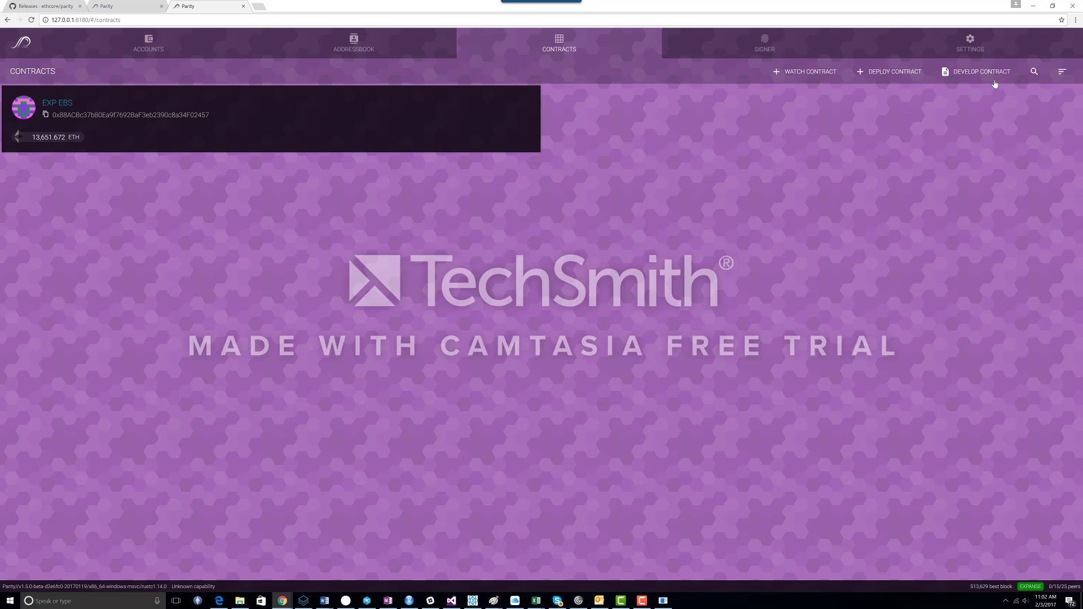
{"action": "left_click", "coordinate": [48, 103]}
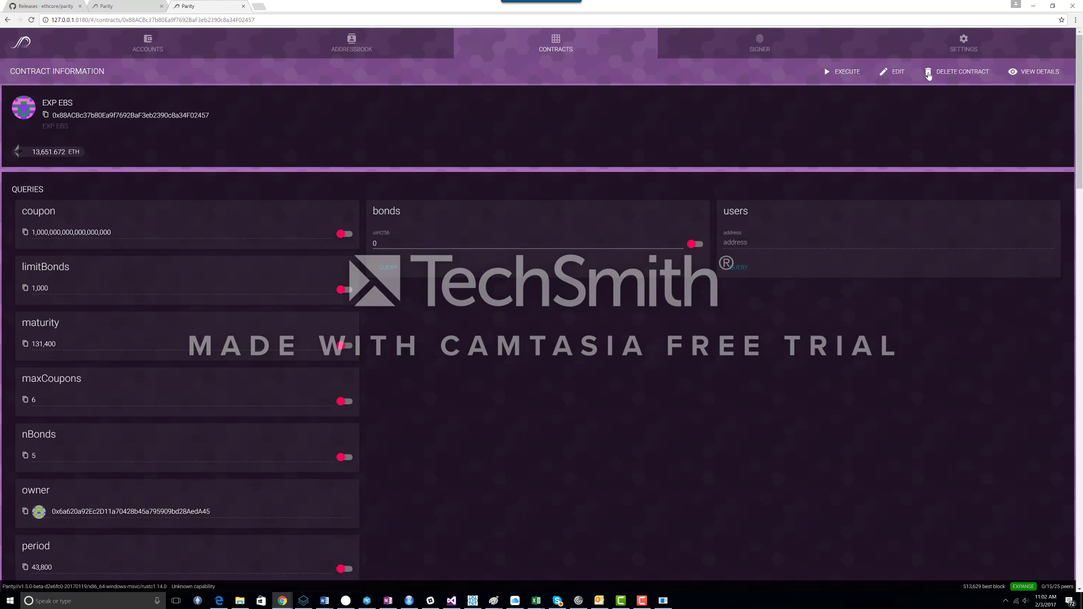
{"action": "left_click", "coordinate": [929, 75]}
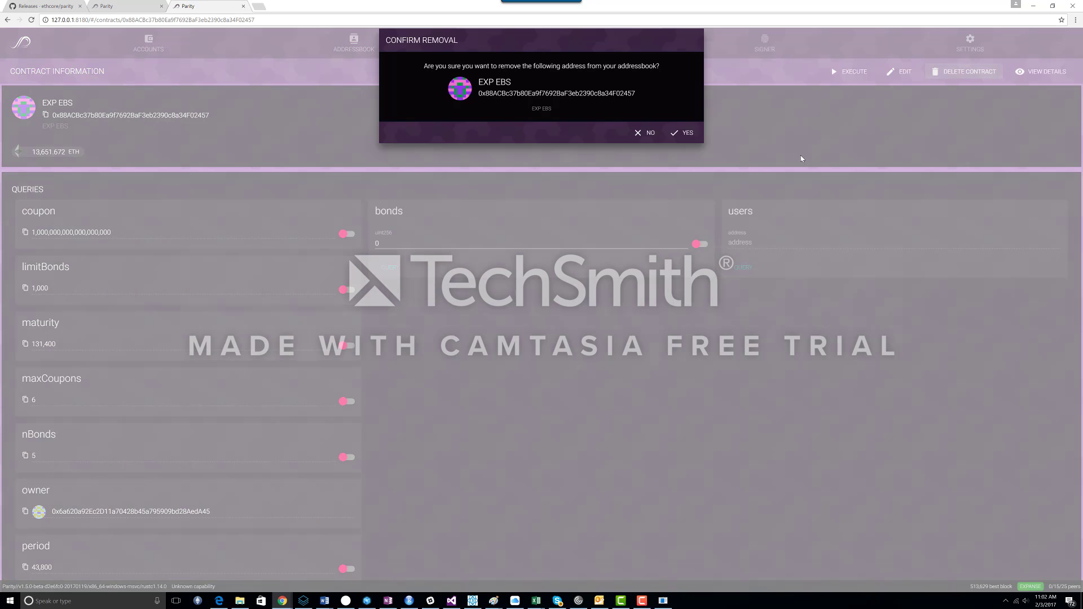
{"action": "left_click", "coordinate": [692, 135]}
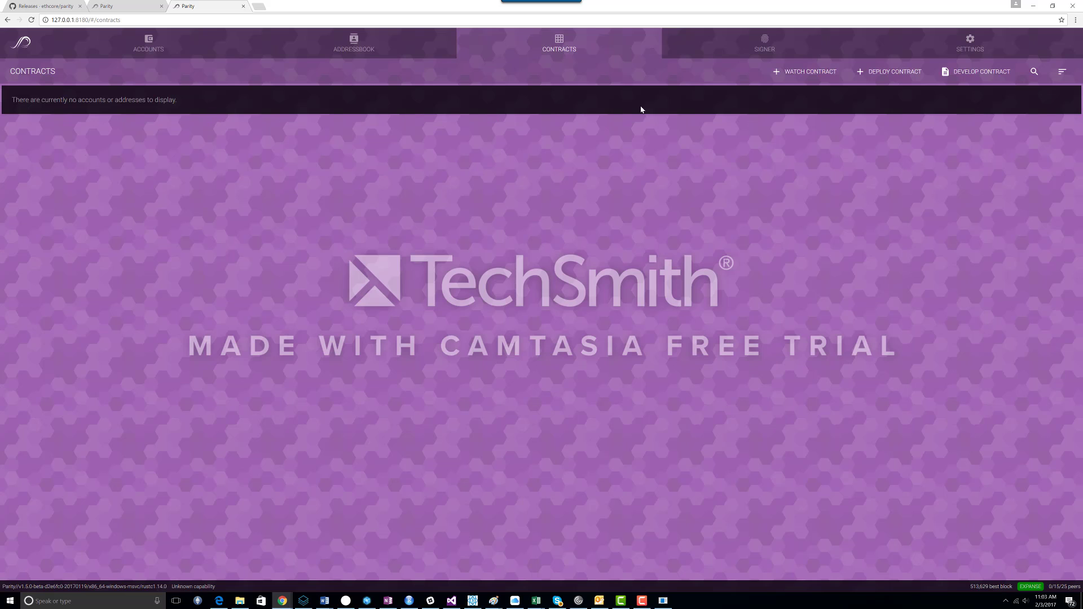
Step: Start watching a custom contract and copy the EBS contract address from the instructions page
{"action": "left_click", "coordinate": [802, 72]}
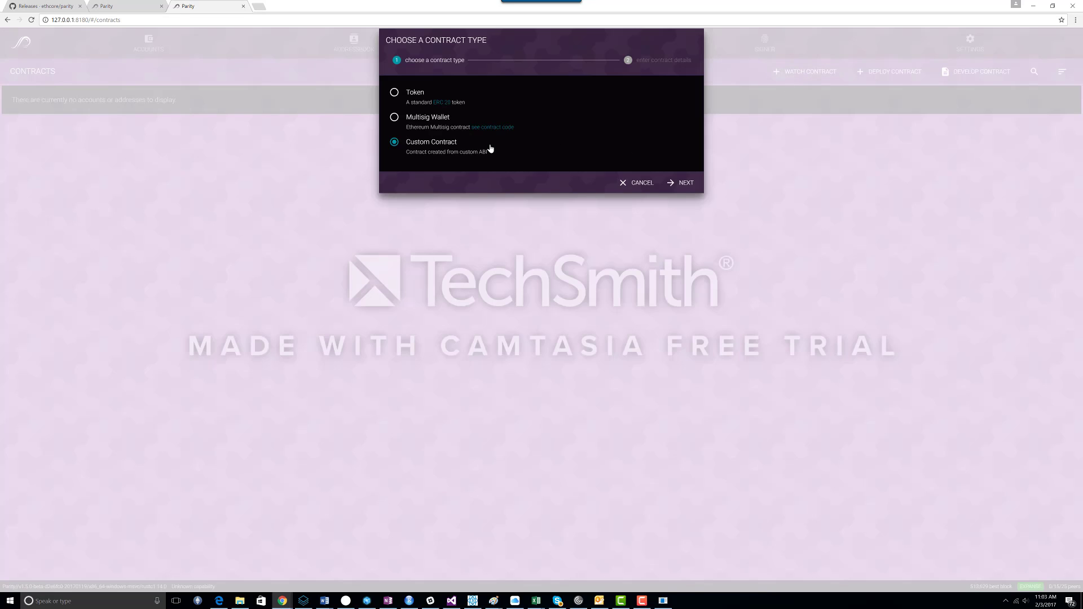
{"action": "left_click", "coordinate": [686, 183]}
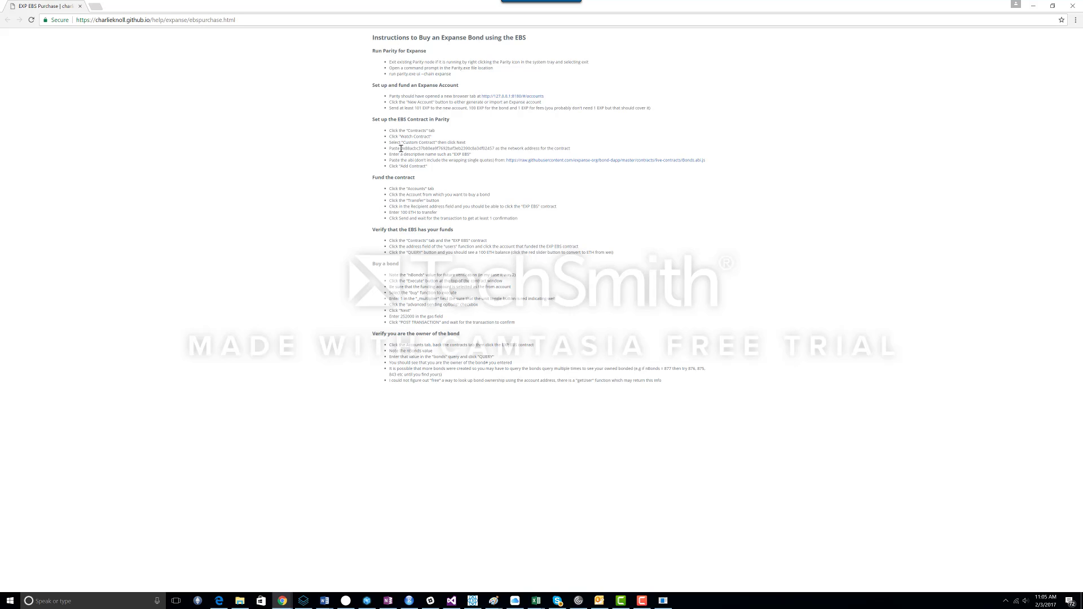
{"action": "left_click_drag", "start_coordinate": [401, 148], "coordinate": [494, 148]}
{"action": "right_click", "coordinate": [487, 148]}
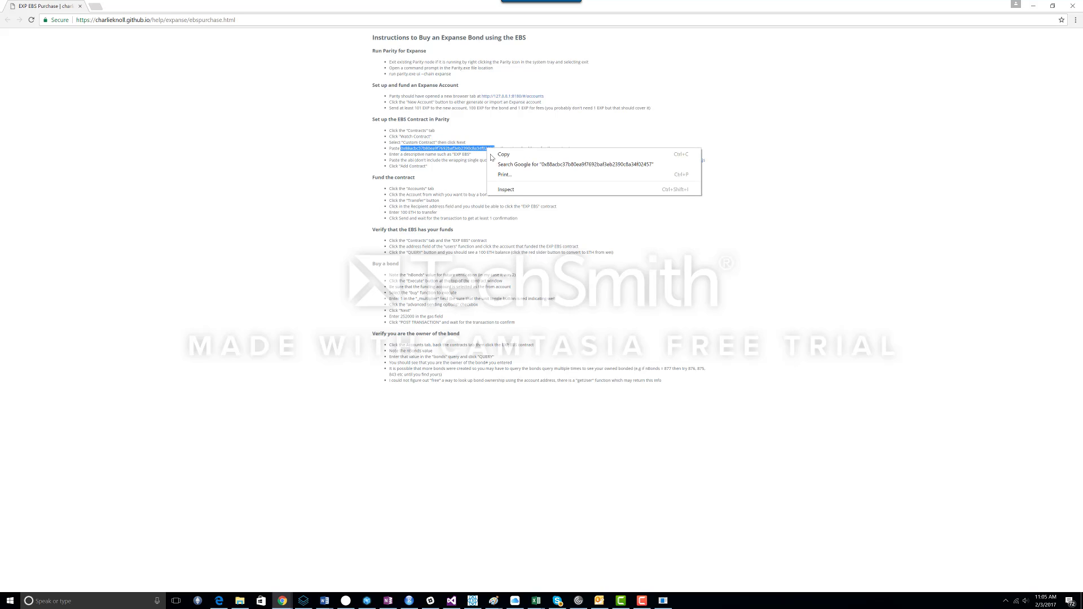
{"action": "left_click", "coordinate": [502, 155]}
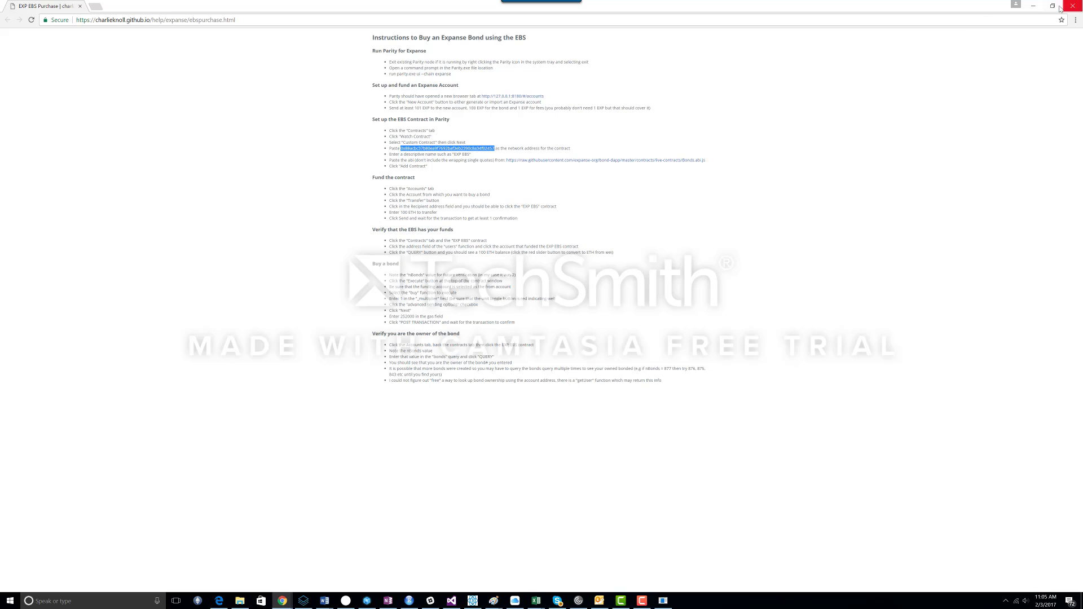
Step: Paste the copied address as the contract's network address
{"action": "left_click", "coordinate": [1041, 9]}
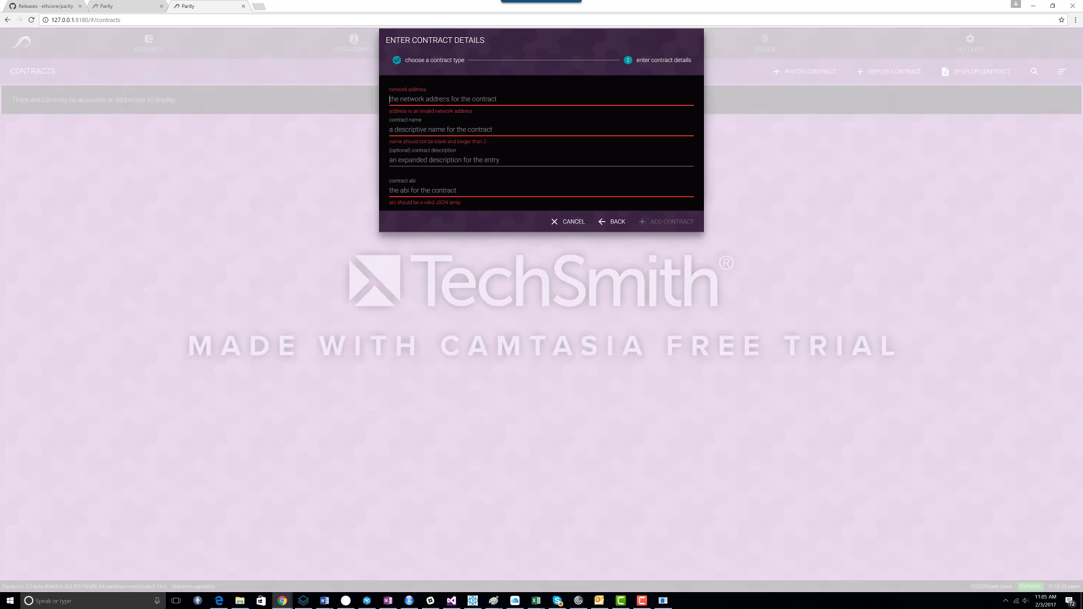
{"action": "left_click", "coordinate": [445, 100]}
{"action": "key", "text": "ctrl+v"}
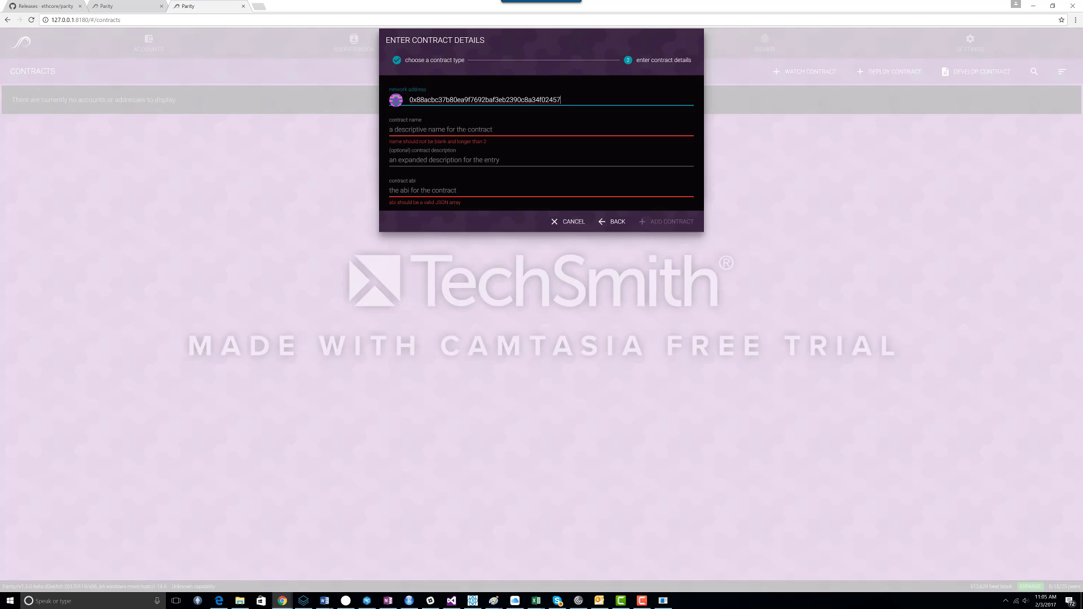
Step: Name the contract EXP EBS and give it the description Expanse Bond Dapp
{"action": "left_click", "coordinate": [465, 130]}
{"action": "type", "text": "EBS"}
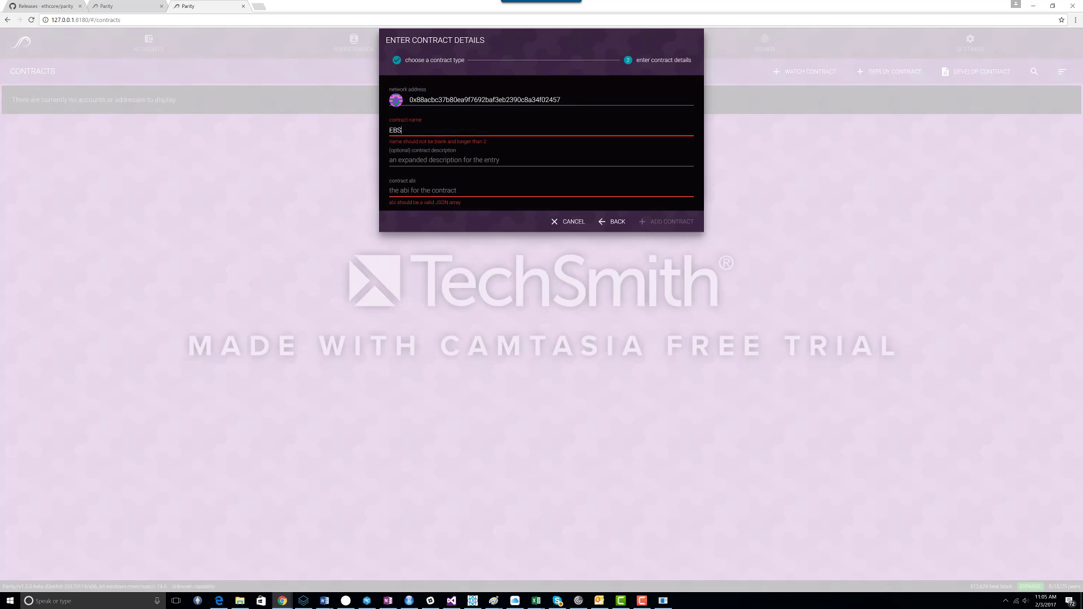
{"action": "key", "text": "BackSpace"}
{"action": "key", "text": "BackSpace"}
{"action": "type", "text": "XP EBS"}
{"action": "left_click", "coordinate": [456, 160]}
{"action": "type", "text": "E"}
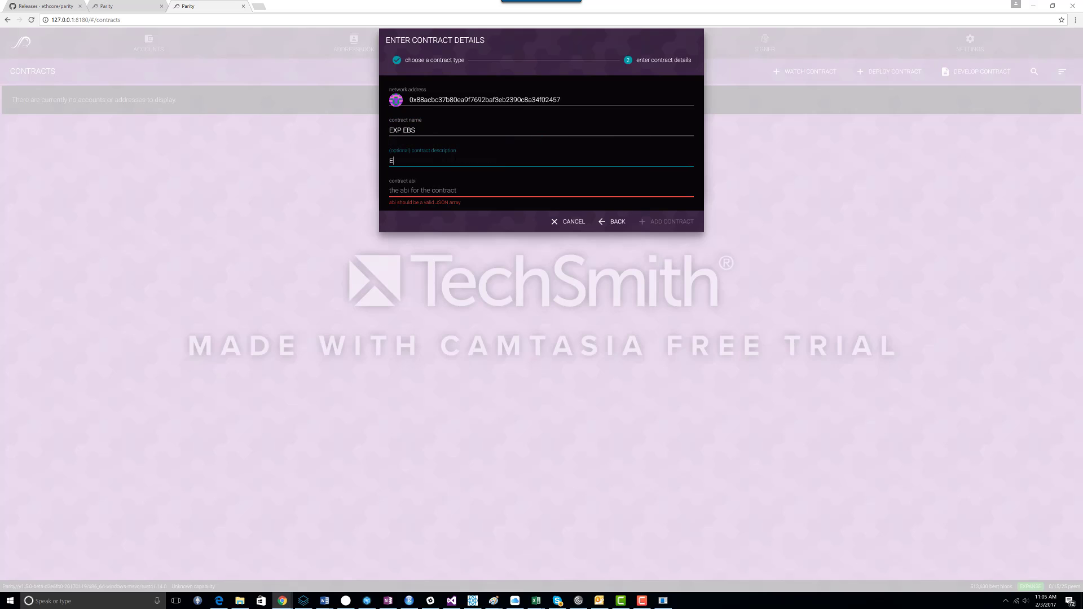
{"action": "type", "text": "xpanse Bond Dapp"}
{"action": "key", "text": "Tab"}
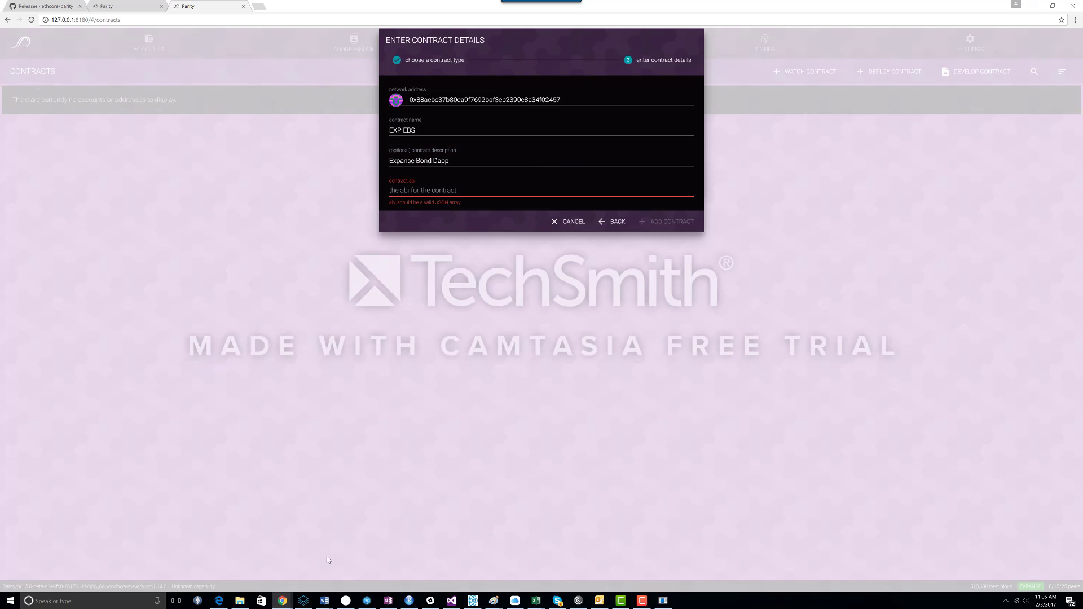
Step: Open the Bonds ABI file linked from the instructions page
{"action": "mouse_move", "coordinate": [282, 600]}
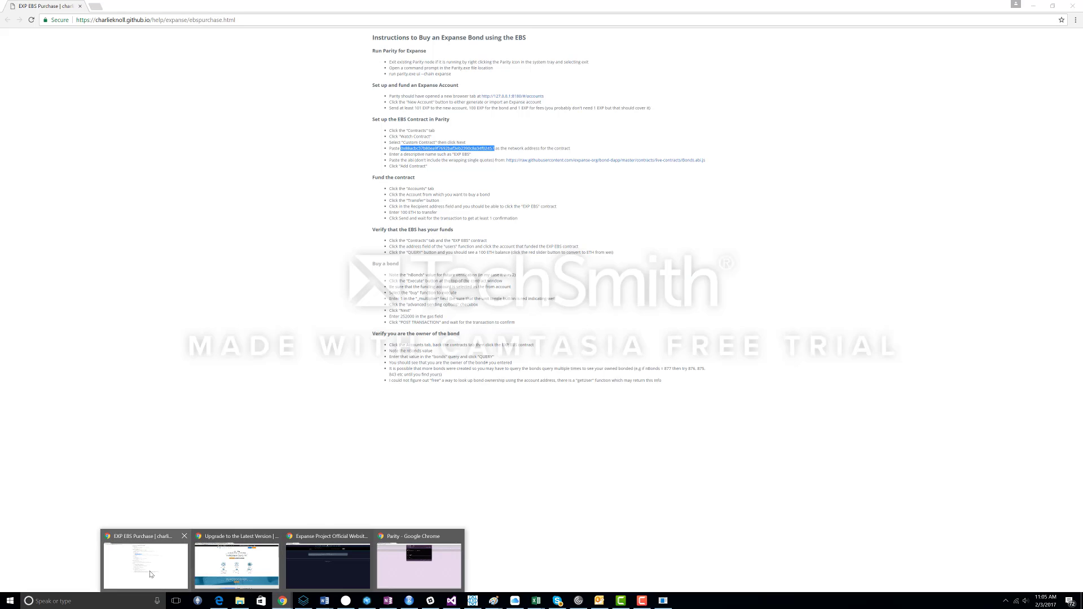
{"action": "left_click", "coordinate": [150, 575]}
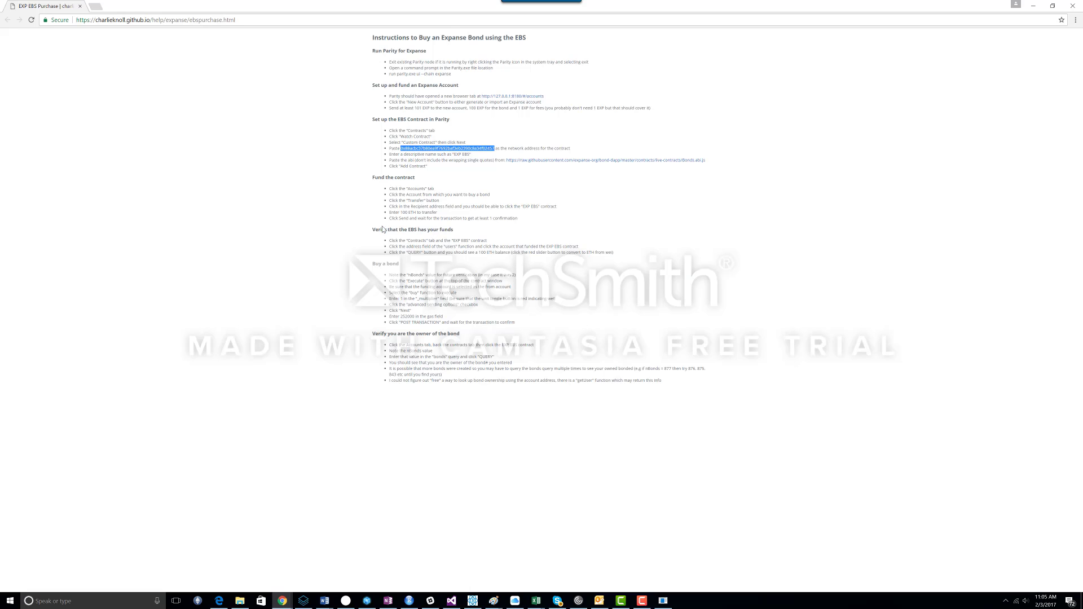
{"action": "left_click", "coordinate": [556, 165]}
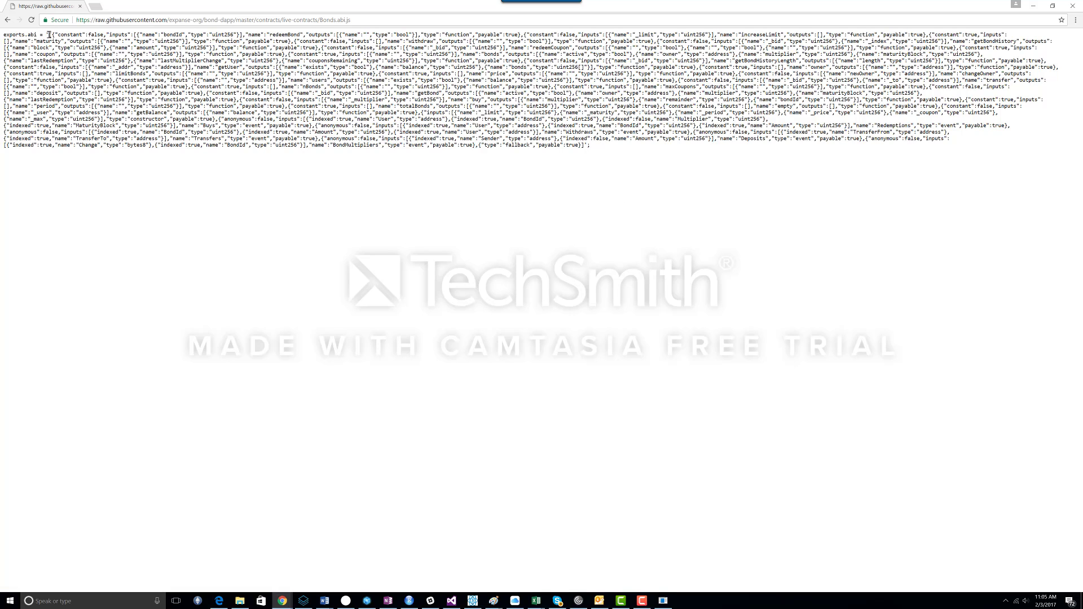
Step: Copy the ABI array, paste it as the contract's ABI, and add the contract
{"action": "left_click_drag", "start_coordinate": [48, 35], "coordinate": [587, 145]}
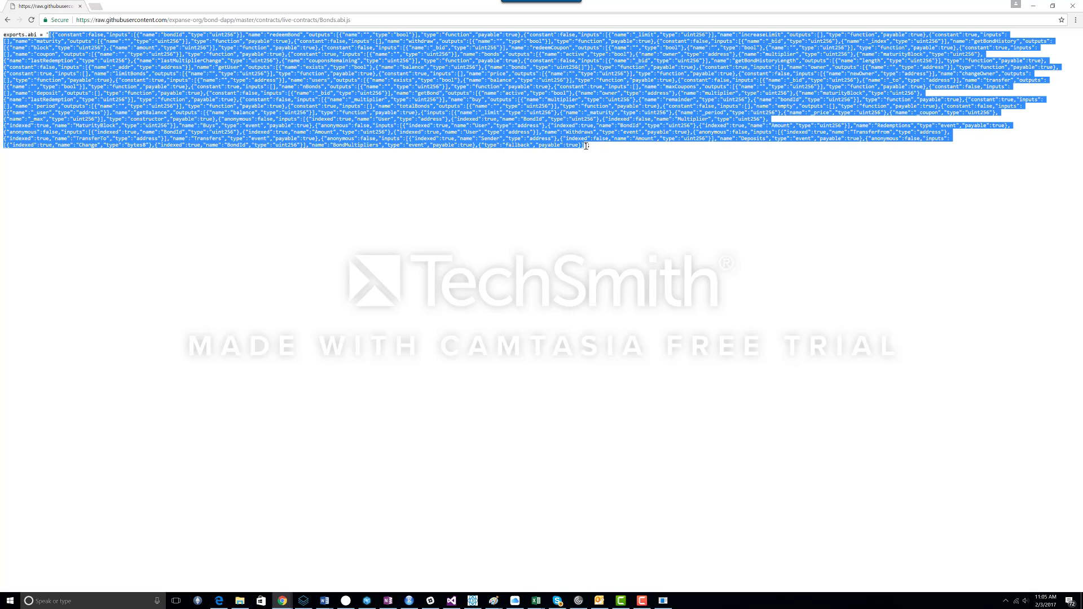
{"action": "right_click", "coordinate": [424, 68]}
{"action": "left_click", "coordinate": [445, 76]}
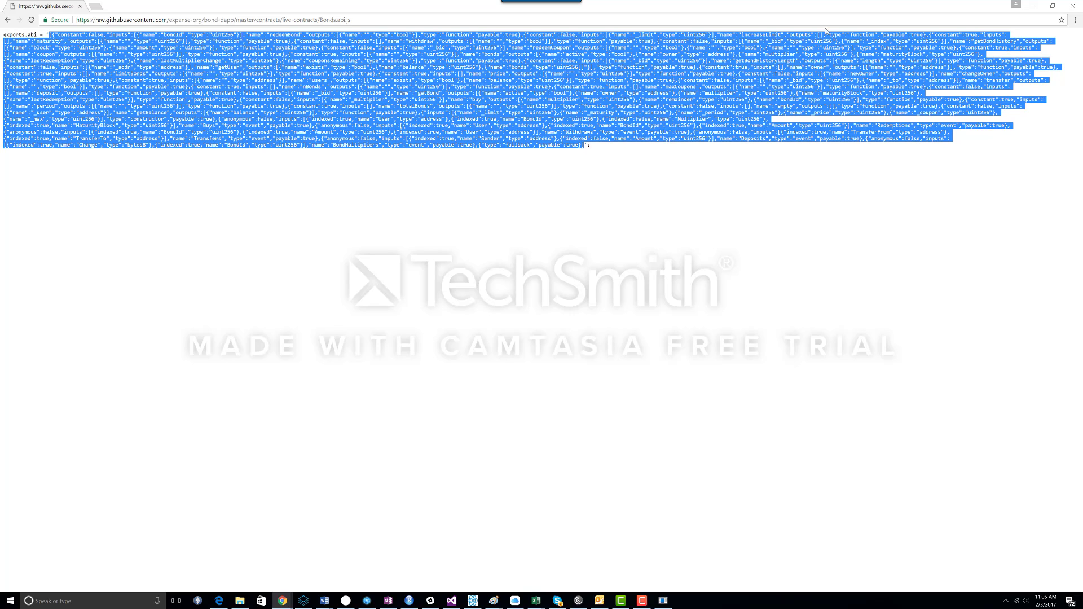
{"action": "left_click", "coordinate": [1033, 5]}
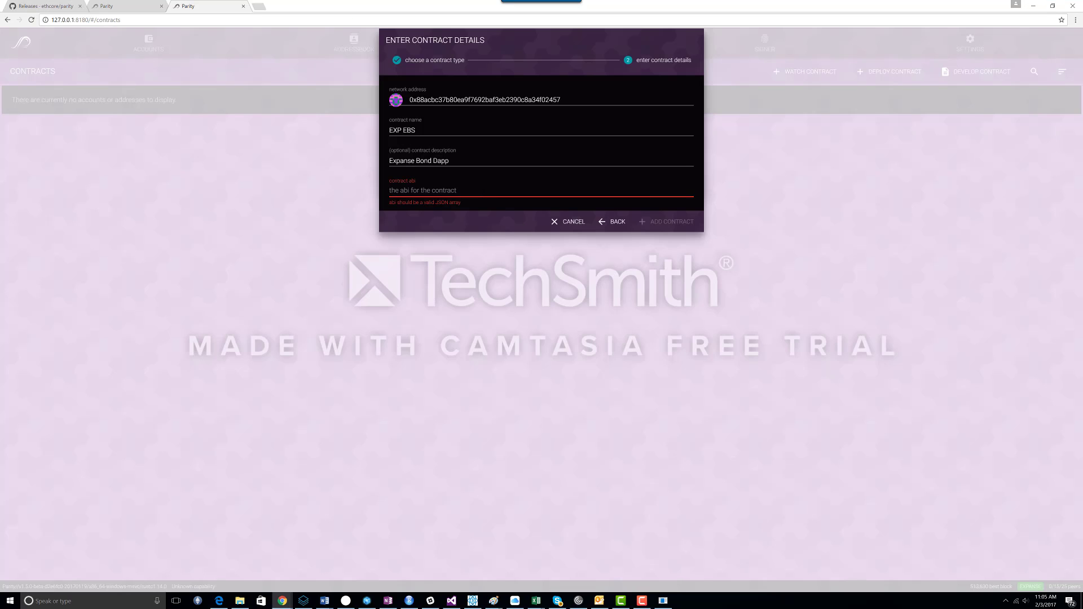
{"action": "key", "text": "ctrl+v"}
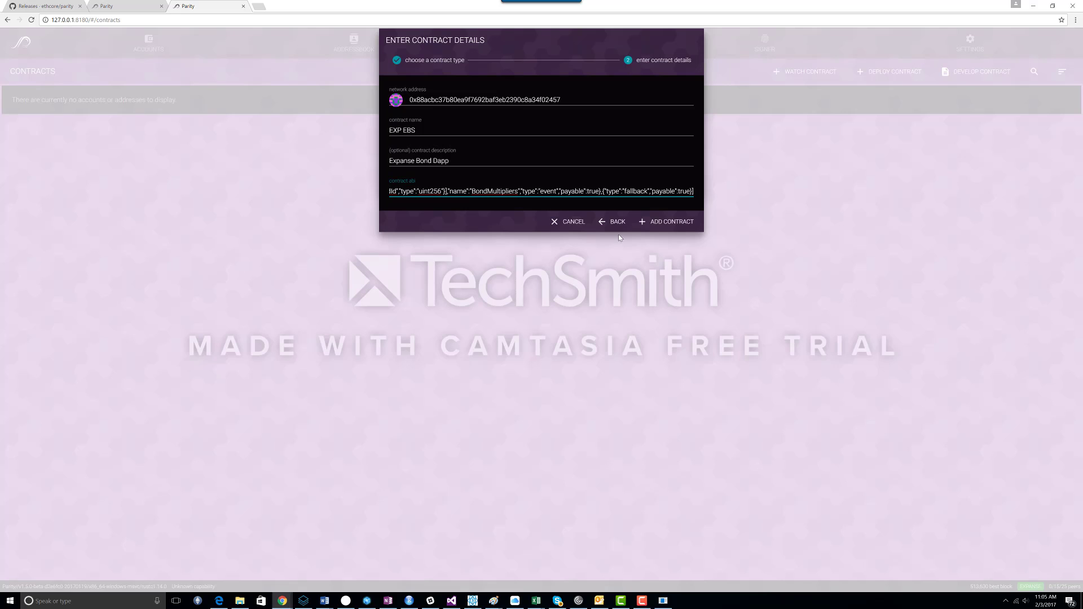
{"action": "left_click", "coordinate": [659, 224]}
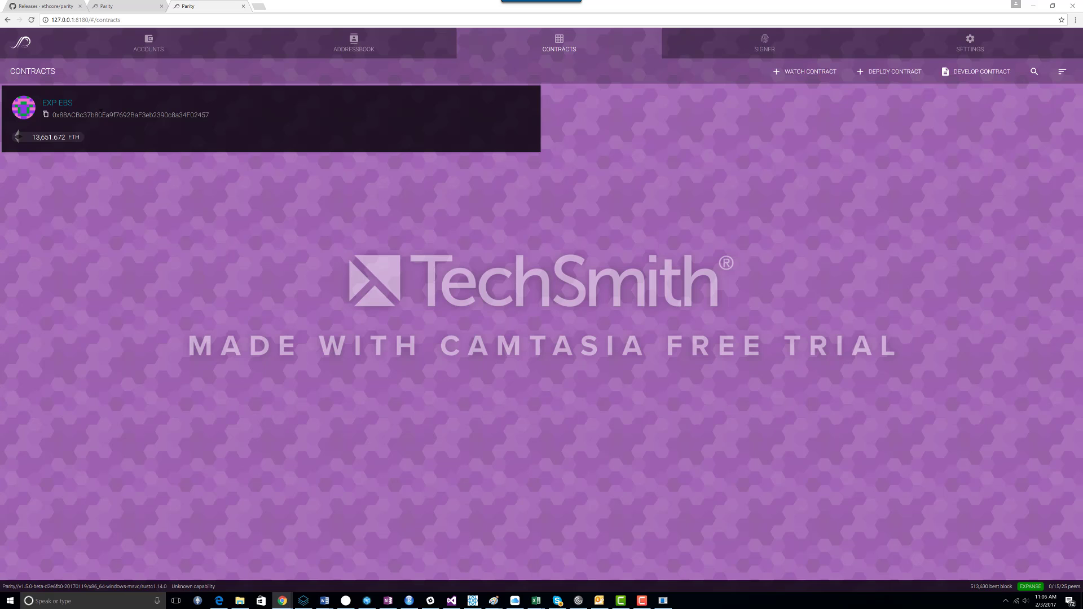
{"action": "left_click", "coordinate": [138, 45]}
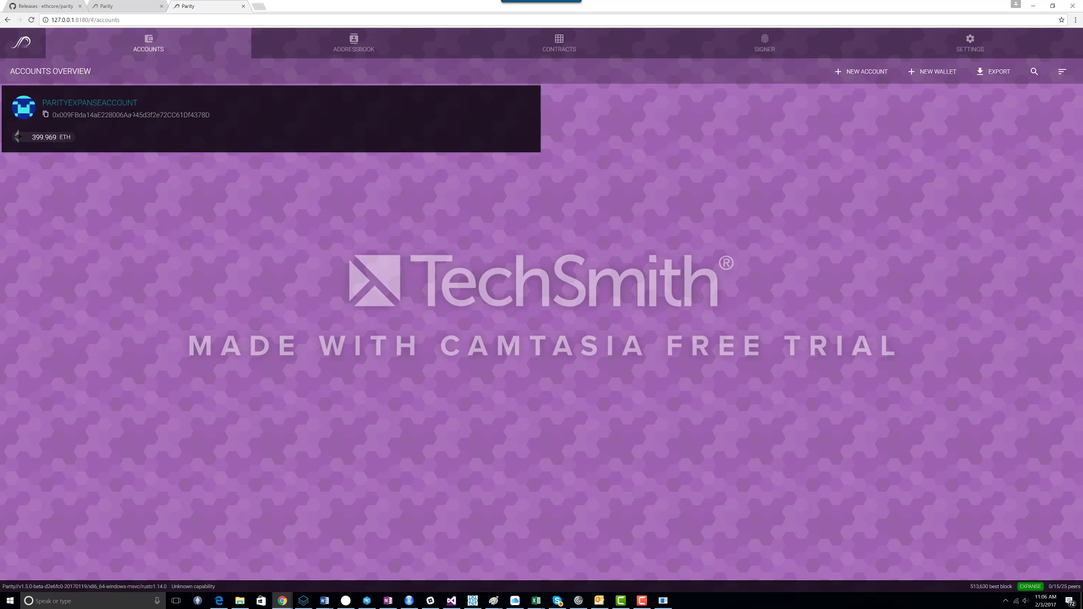
{"action": "left_click", "coordinate": [117, 106]}
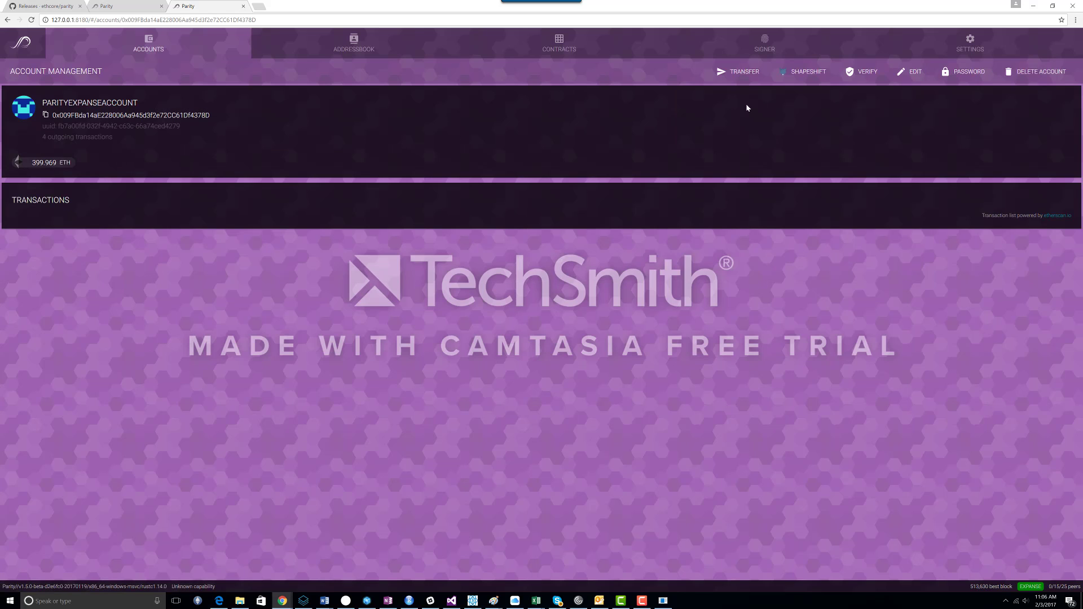
{"action": "left_click", "coordinate": [729, 77]}
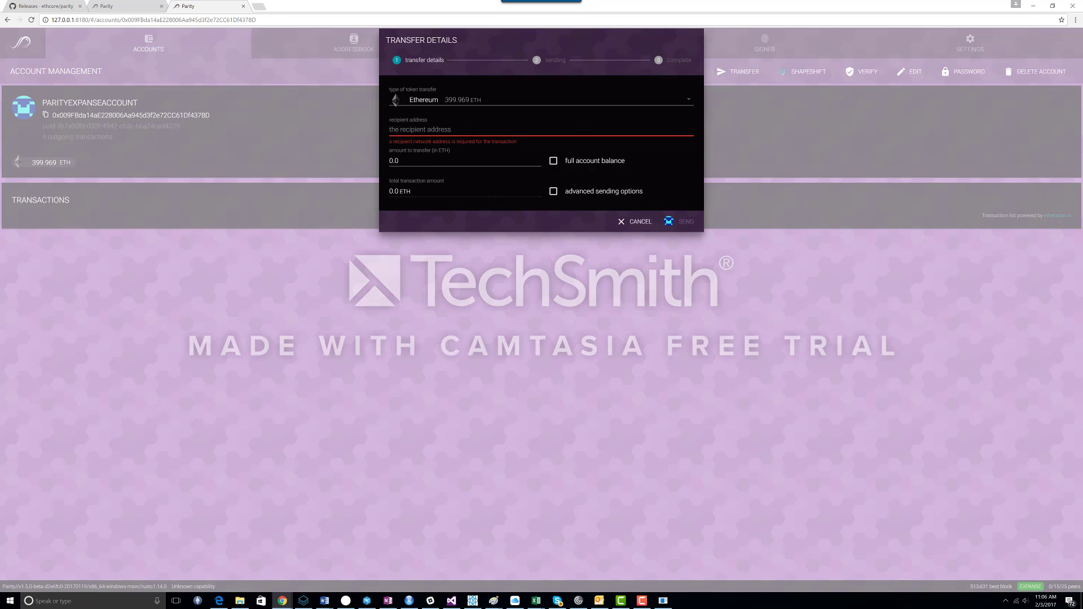
{"action": "left_click", "coordinate": [431, 130]}
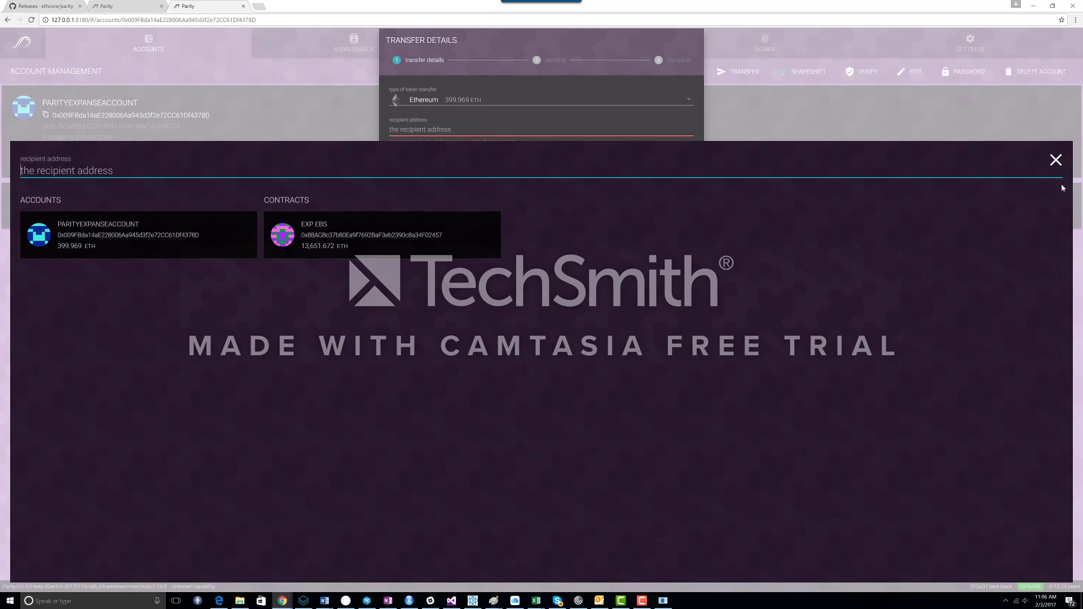
{"action": "left_click", "coordinate": [1056, 160]}
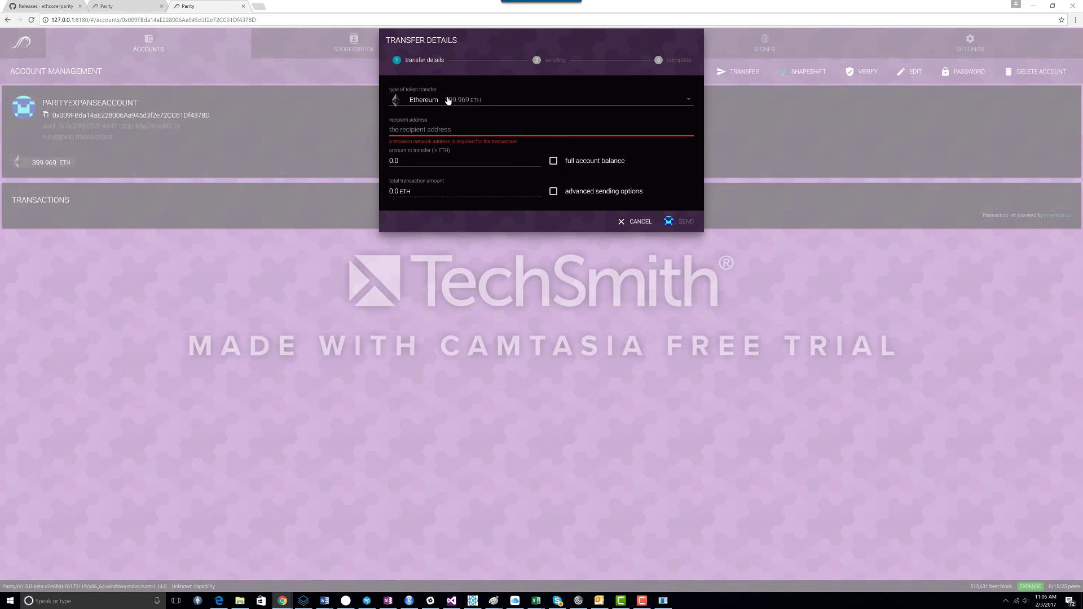
{"action": "left_click", "coordinate": [636, 221]}
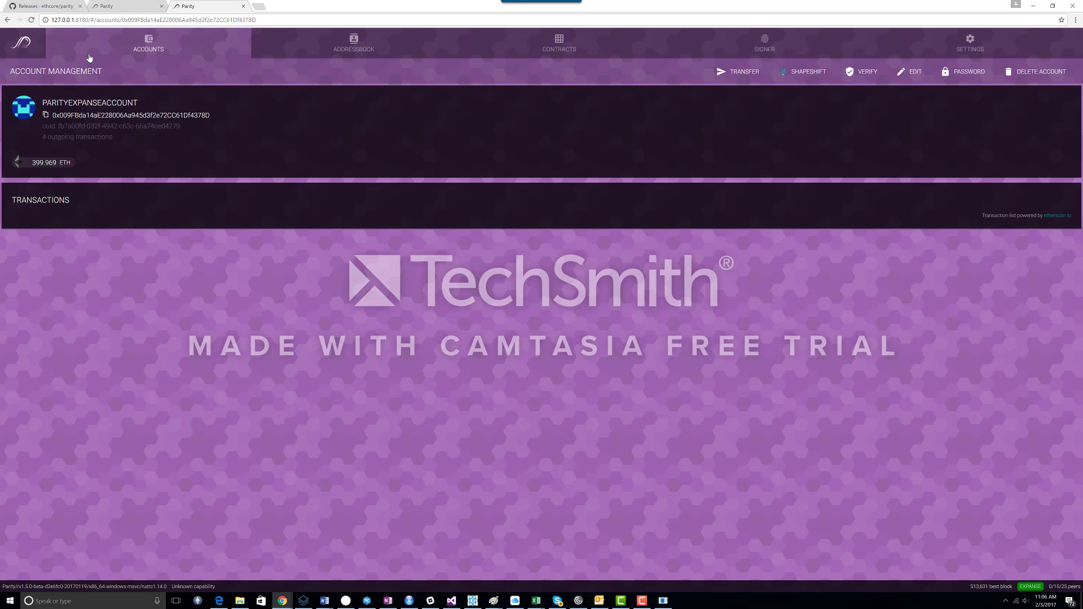
{"action": "left_click", "coordinate": [587, 51]}
{"action": "left_click", "coordinate": [173, 54]}
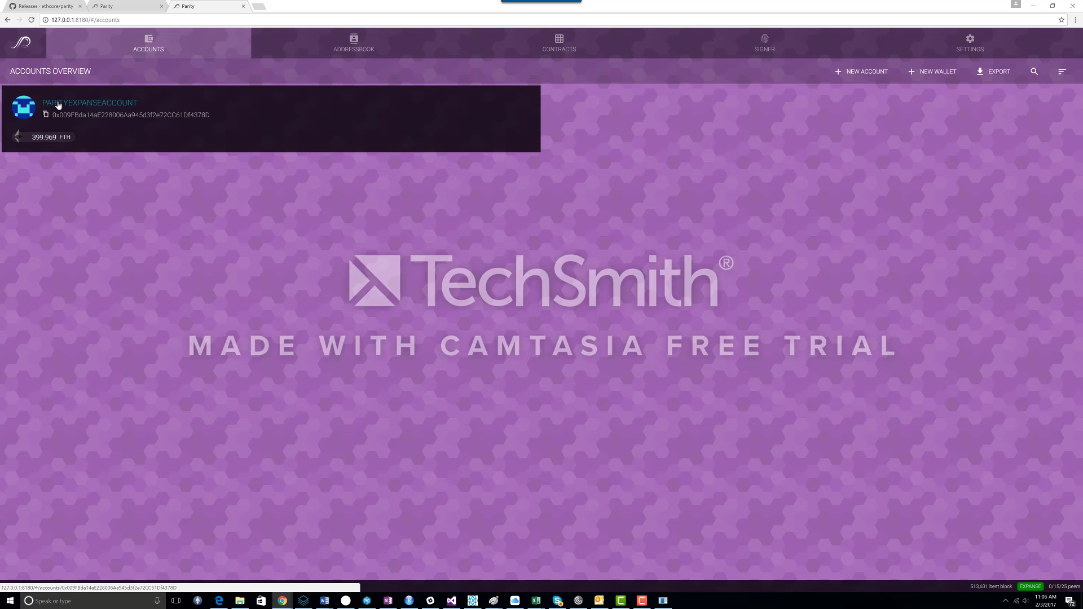
Step: Start a transfer from PARITYEXPANSEACCOUNT with the EXP EBS contract as recipient
{"action": "left_click", "coordinate": [100, 107]}
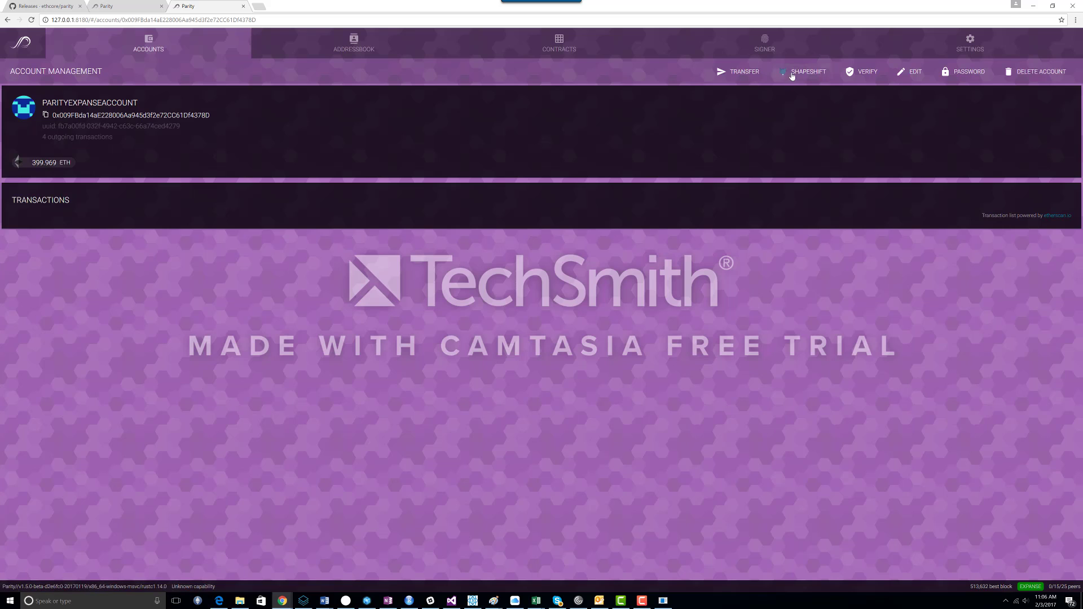
{"action": "left_click", "coordinate": [739, 72]}
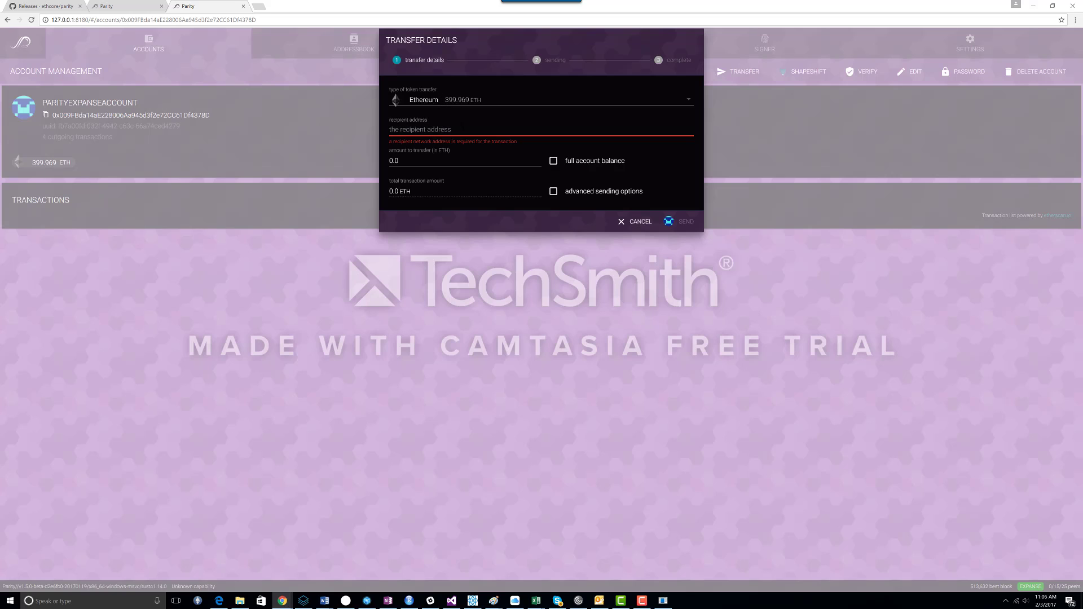
{"action": "left_click", "coordinate": [477, 130]}
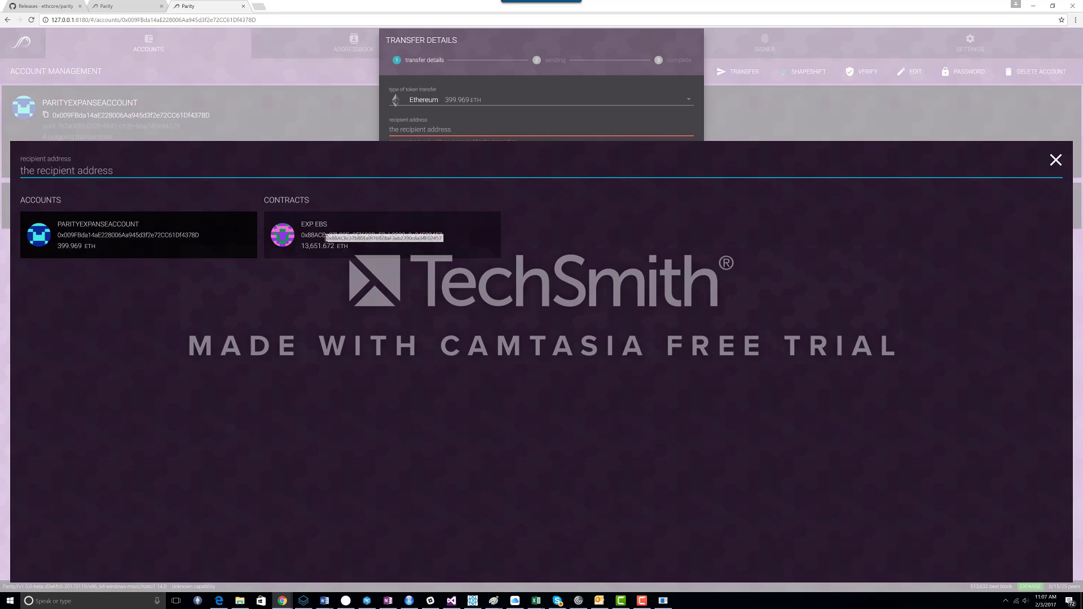
{"action": "left_click", "coordinate": [324, 235]}
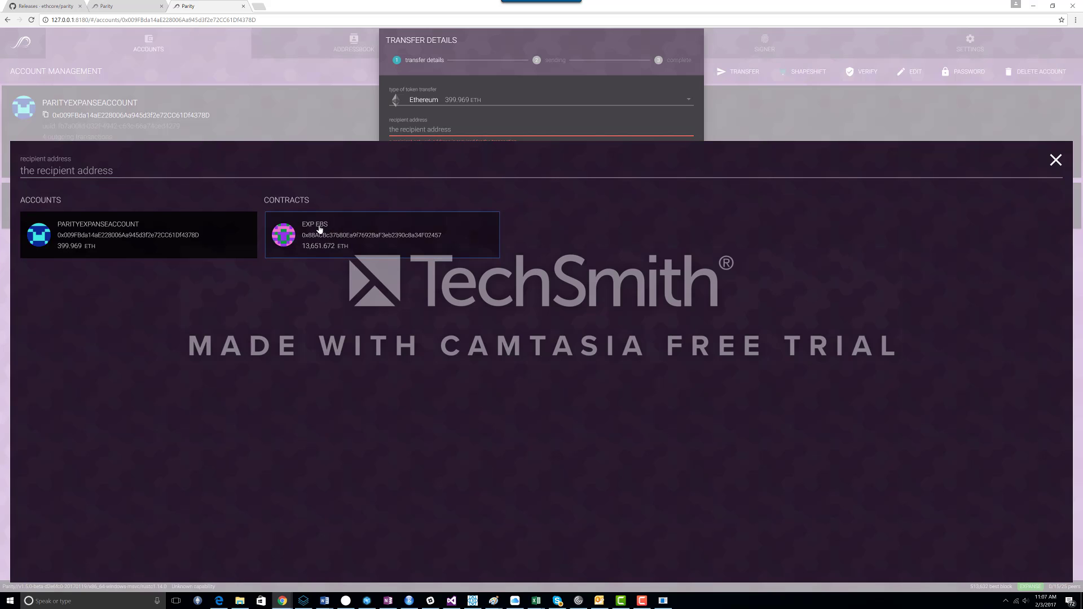
{"action": "left_click", "coordinate": [320, 231]}
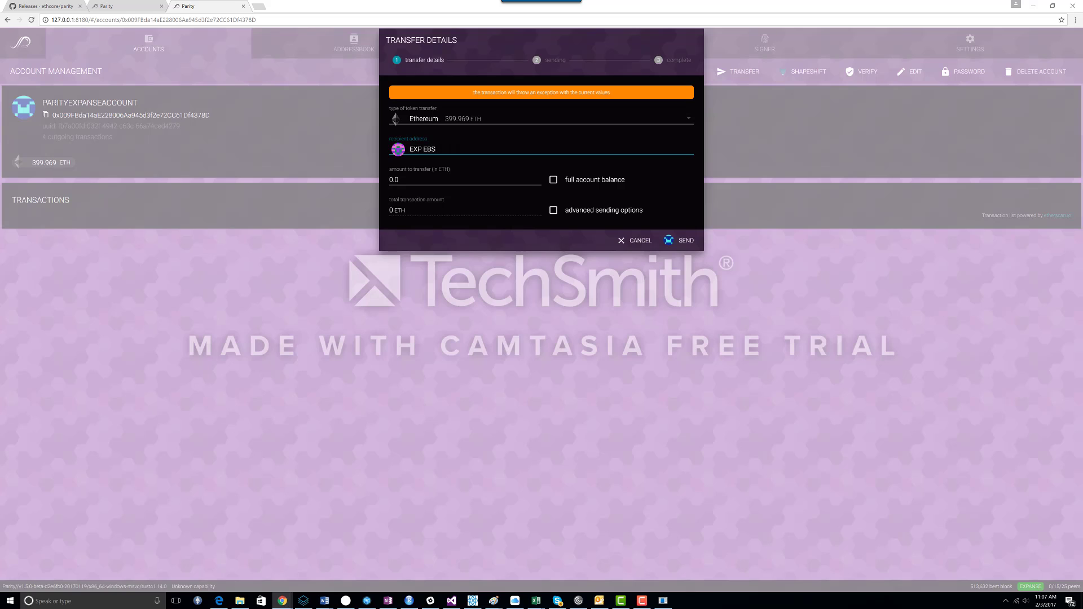
Step: Set the transfer amount to 200 ETH and send it
{"action": "left_click", "coordinate": [399, 179]}
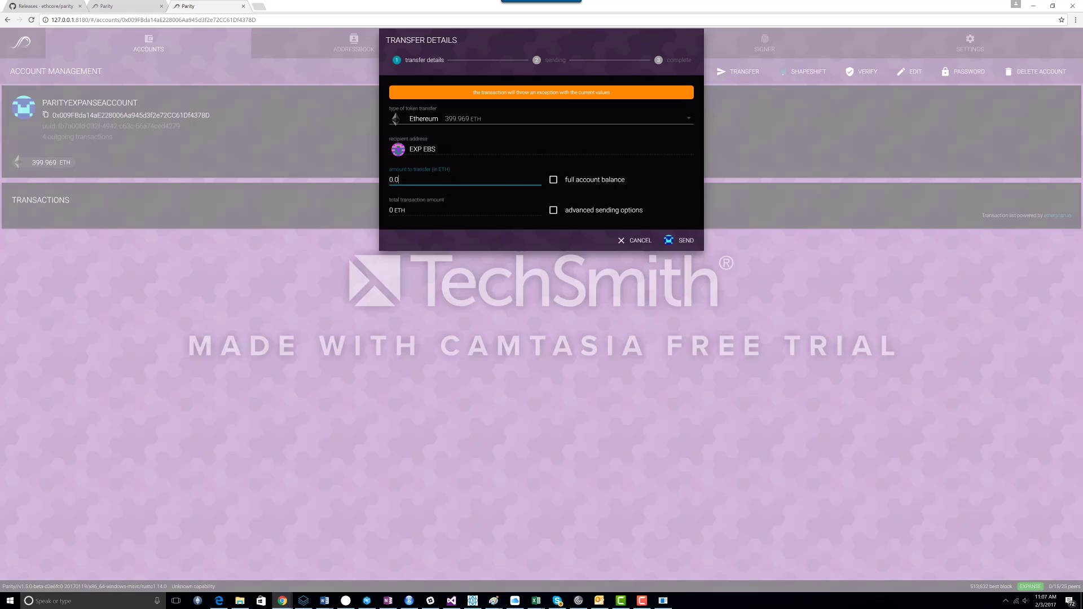
{"action": "key", "text": "BackSpace"}
{"action": "type", "text": "200"}
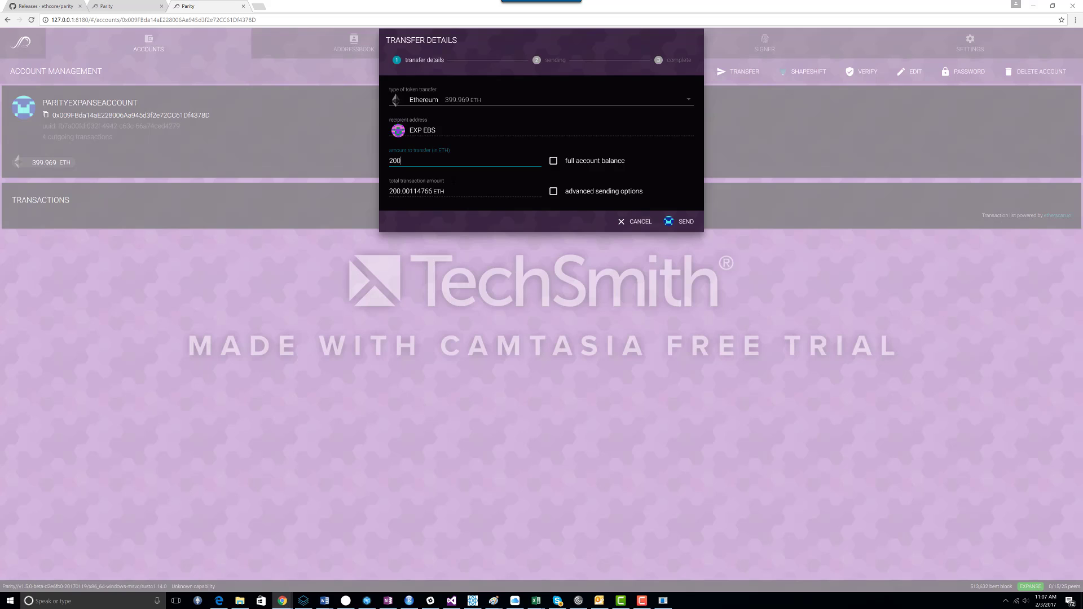
{"action": "left_click", "coordinate": [680, 224]}
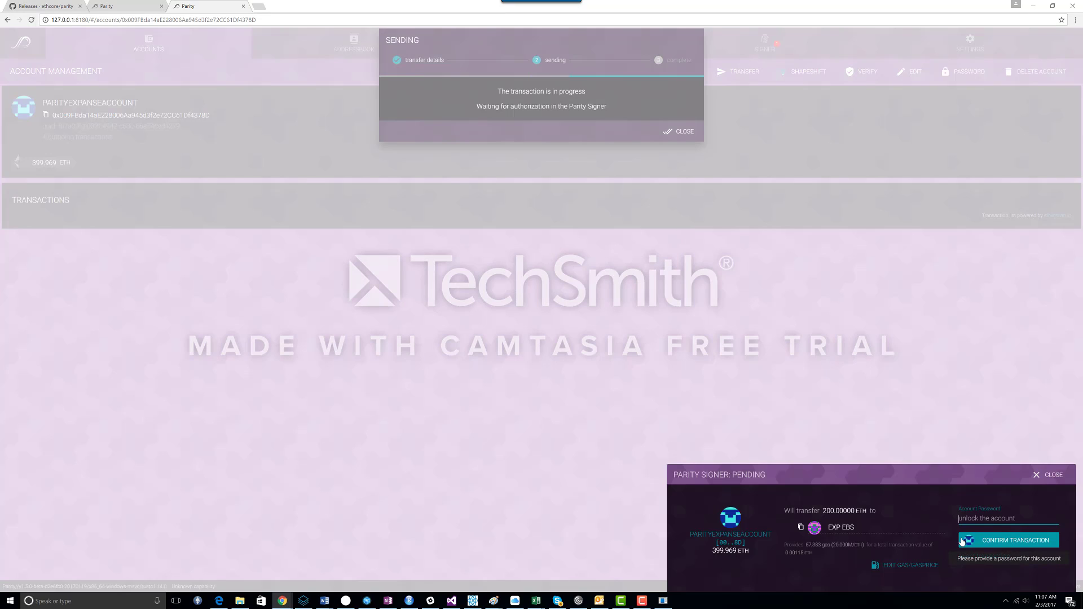
Step: Enter the account password, confirm the 200 ETH transfer to EXP EBS, and close the sending dialog
{"action": "type", "text": "********"}
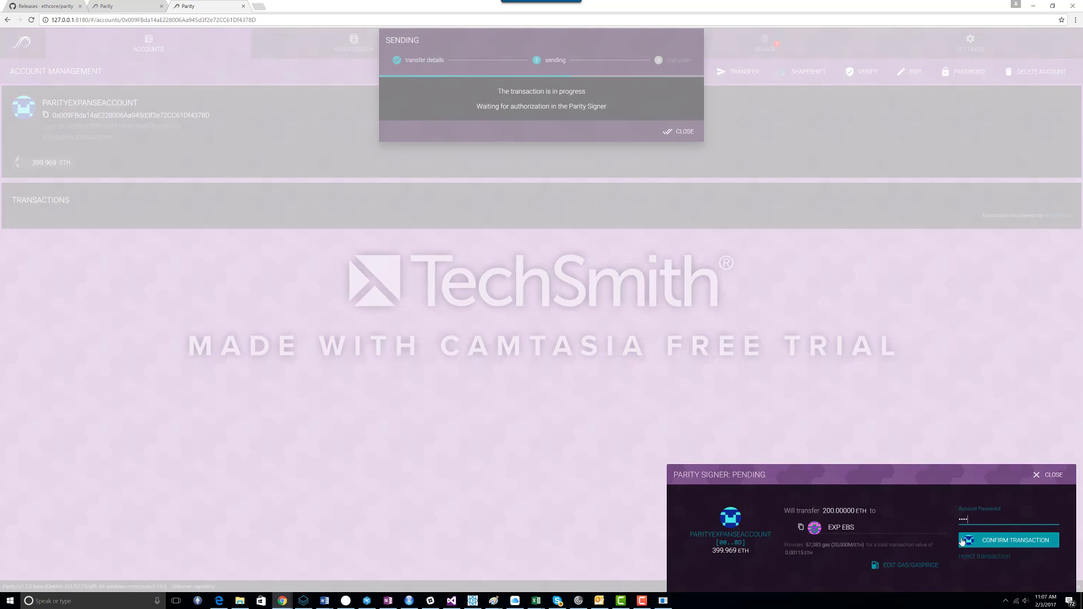
{"action": "type", "text": "**"}
{"action": "left_click", "coordinate": [1026, 545]}
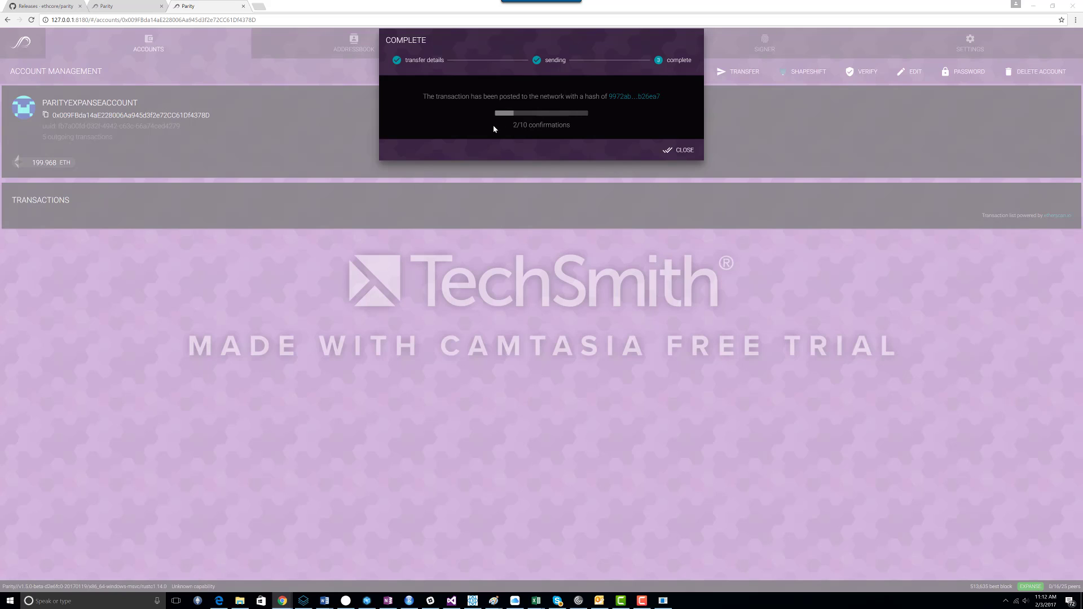
{"action": "left_click", "coordinate": [675, 156]}
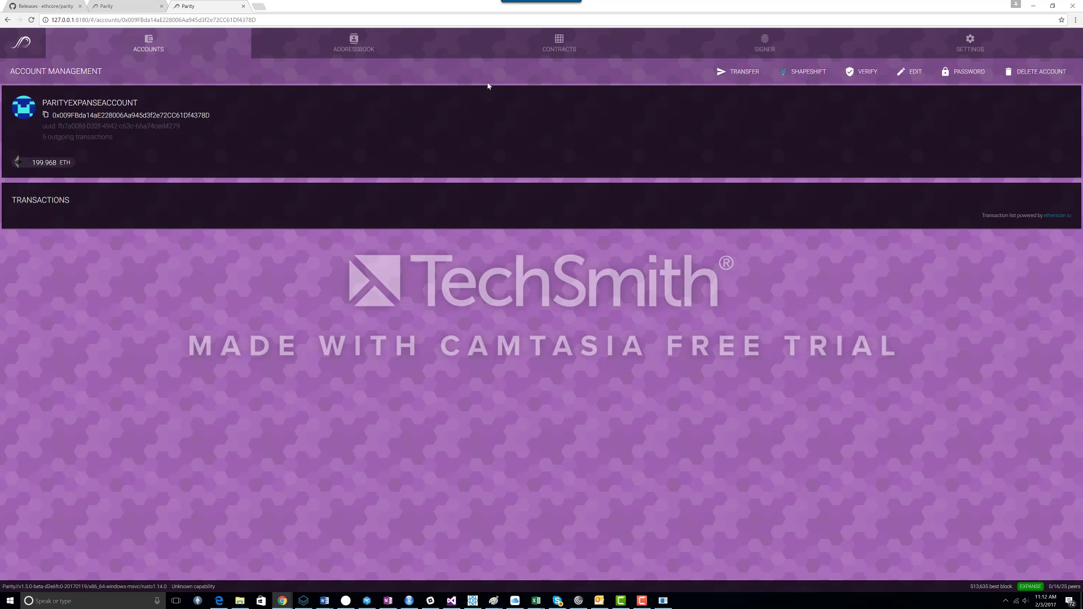
Step: Open the EXP EBS contract and query its users entry for ParityExpanseAccount, showing the balance in ETH
{"action": "left_click", "coordinate": [564, 51]}
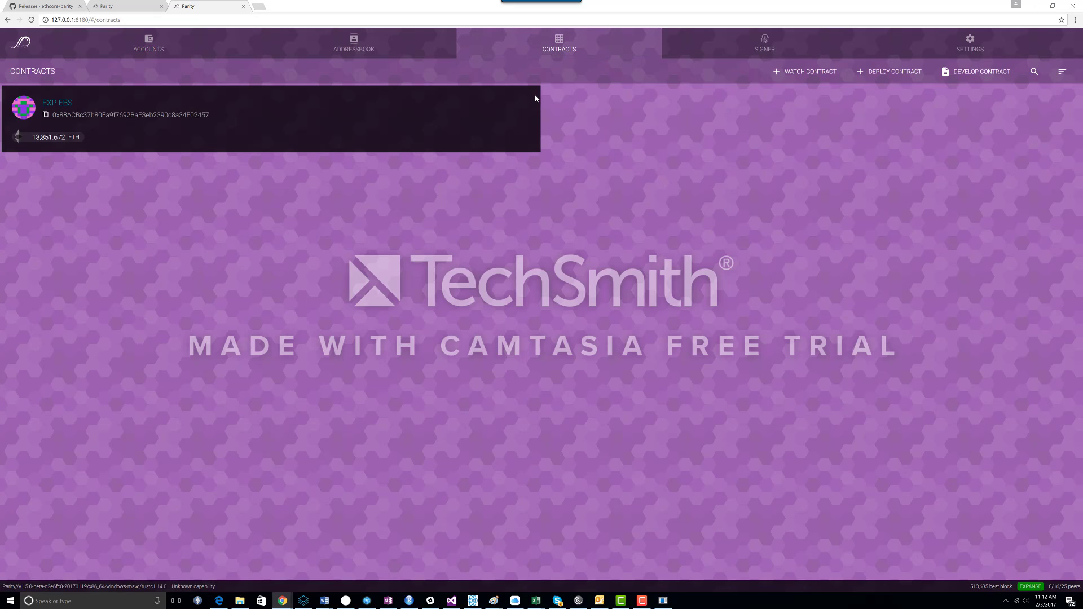
{"action": "left_click", "coordinate": [54, 107]}
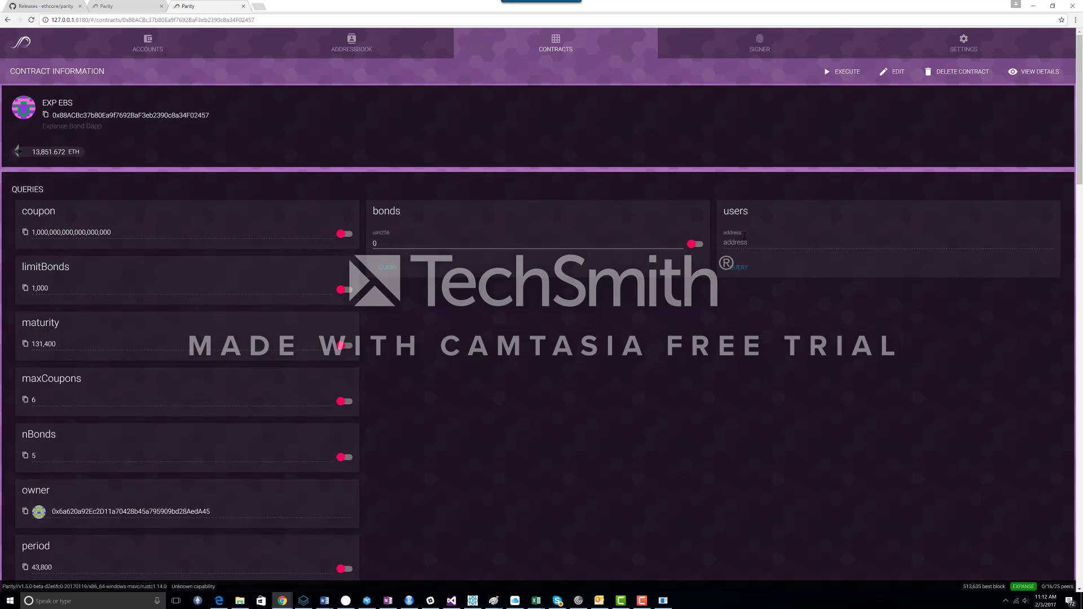
{"action": "left_click", "coordinate": [741, 243]}
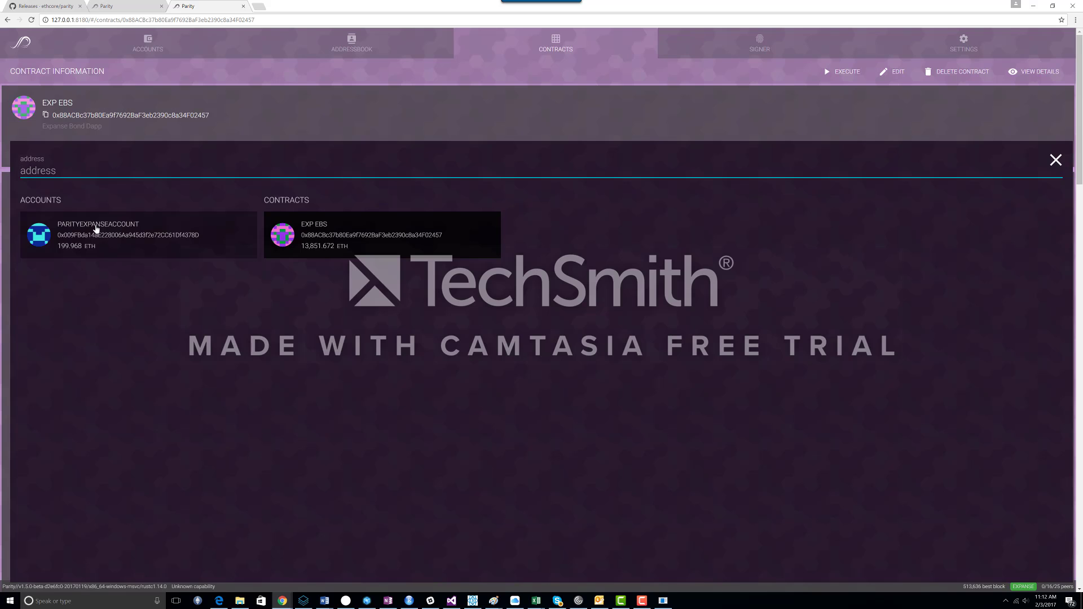
{"action": "left_click", "coordinate": [95, 229]}
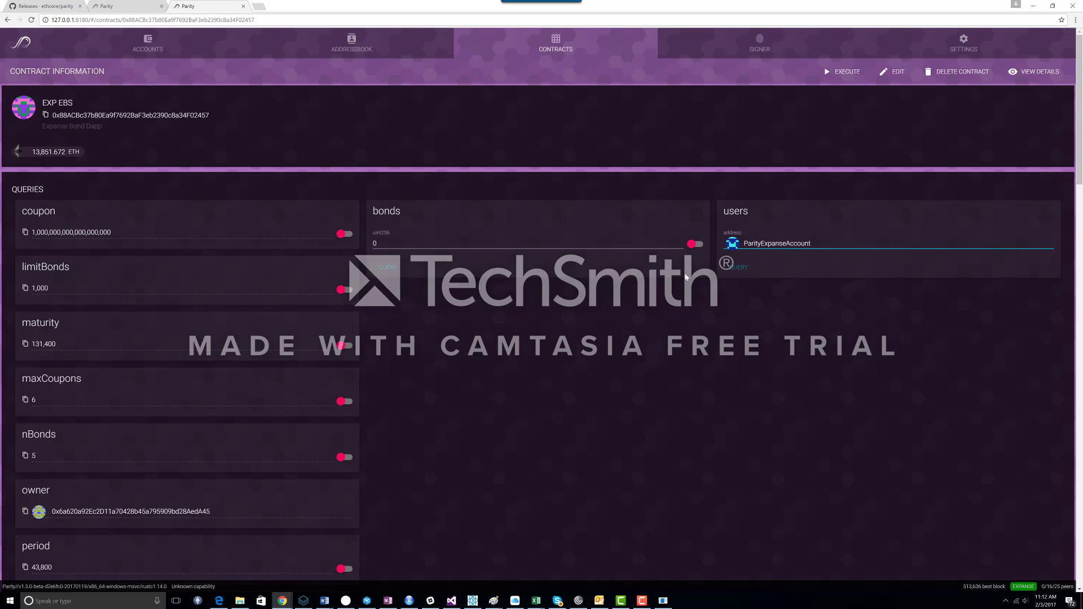
{"action": "left_click", "coordinate": [736, 267]}
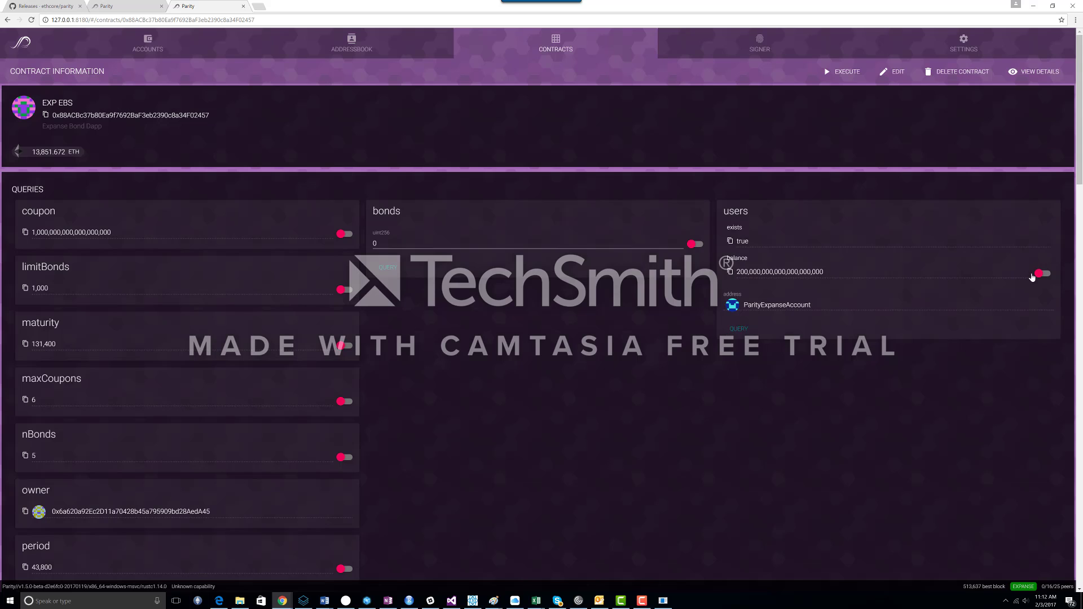
{"action": "left_click", "coordinate": [1039, 275]}
Step: Execute the contract's buy function with a multiplier of 2, enabling advanced sending options, and continue
{"action": "left_click", "coordinate": [848, 73]}
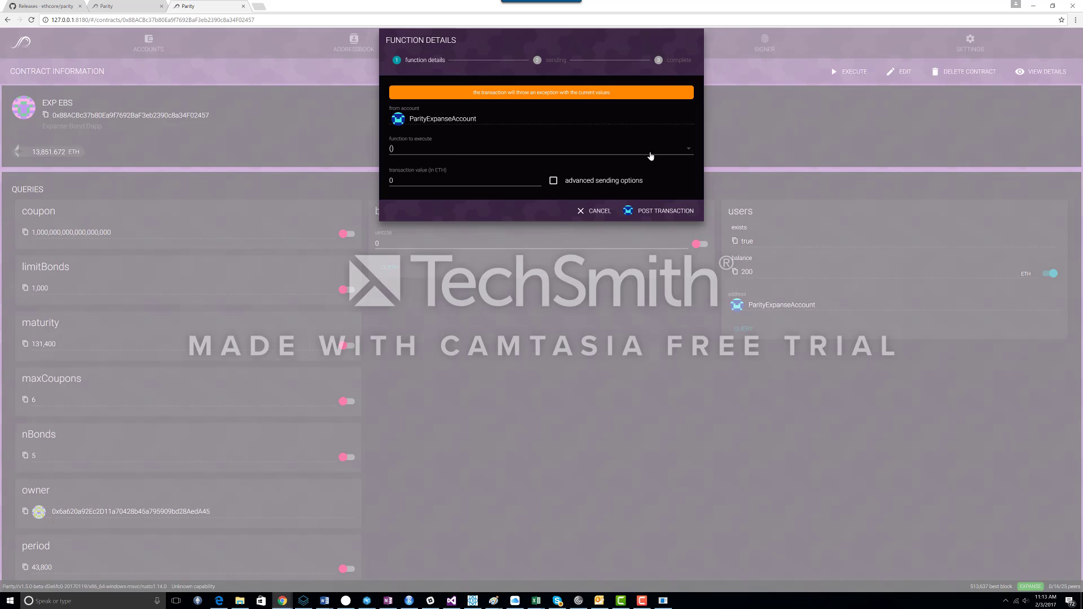
{"action": "left_click", "coordinate": [687, 151]}
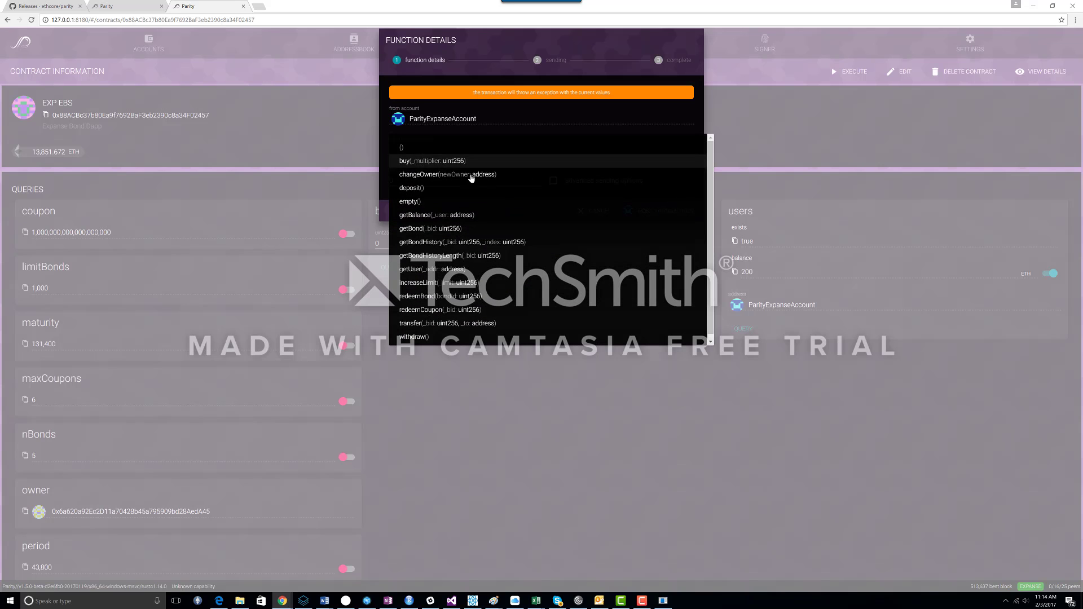
{"action": "left_click", "coordinate": [448, 164]}
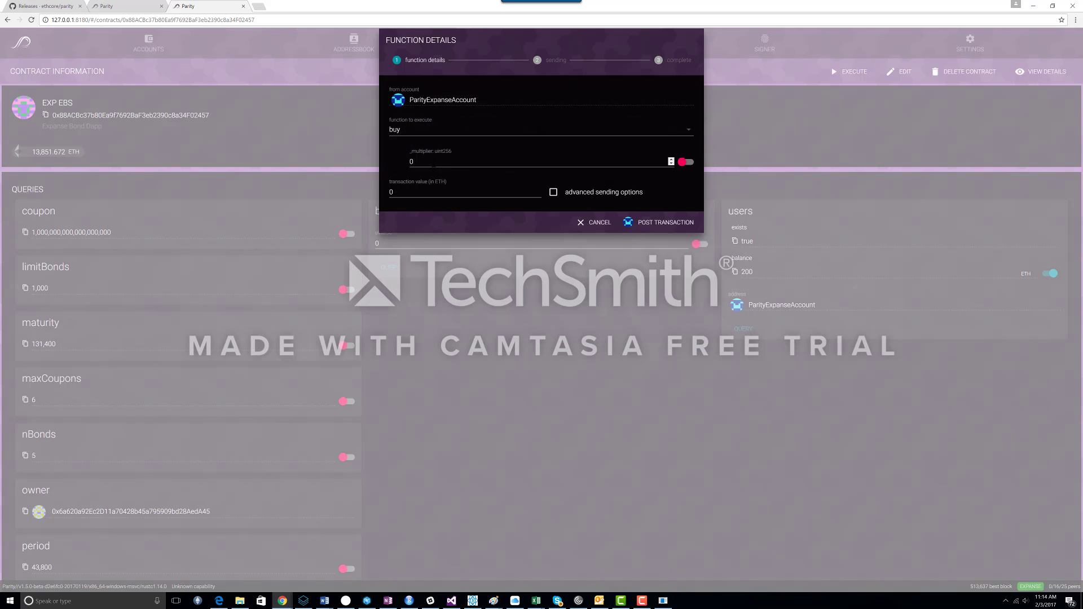
{"action": "left_click", "coordinate": [434, 164]}
{"action": "left_click", "coordinate": [554, 193]}
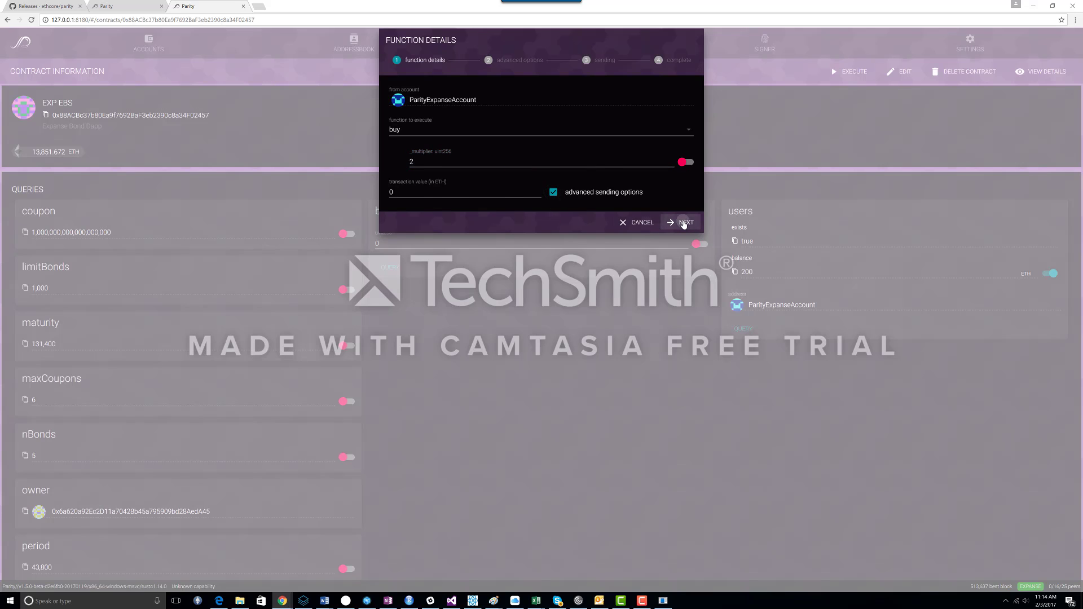
{"action": "left_click", "coordinate": [683, 222]}
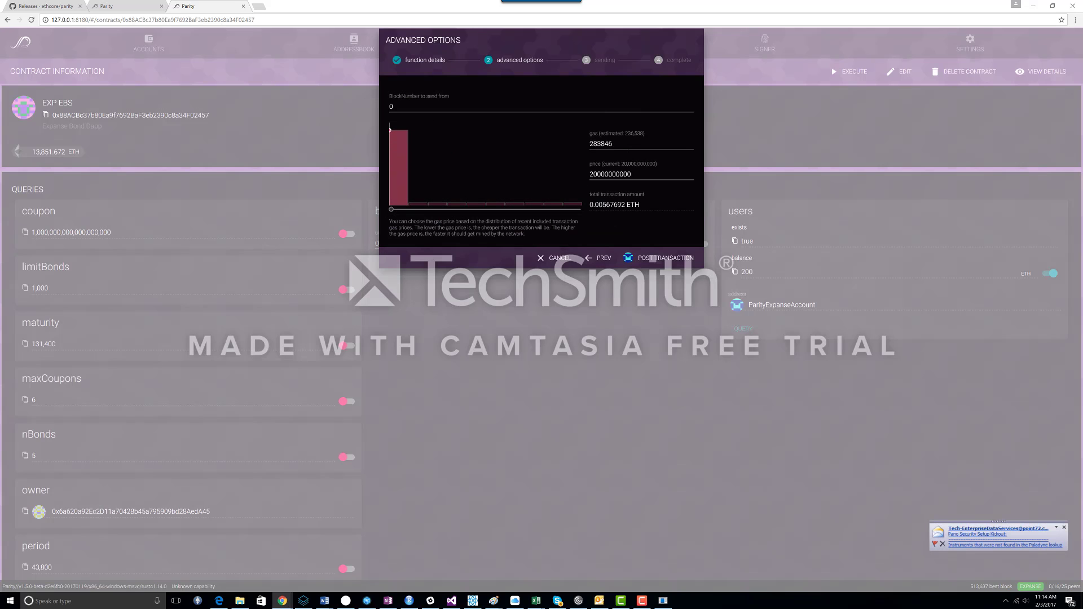
Step: Set the gas to 252000 and post the buy transaction
{"action": "left_click_drag", "start_coordinate": [680, 144], "coordinate": [590, 144]}
{"action": "type", "text": "252000"}
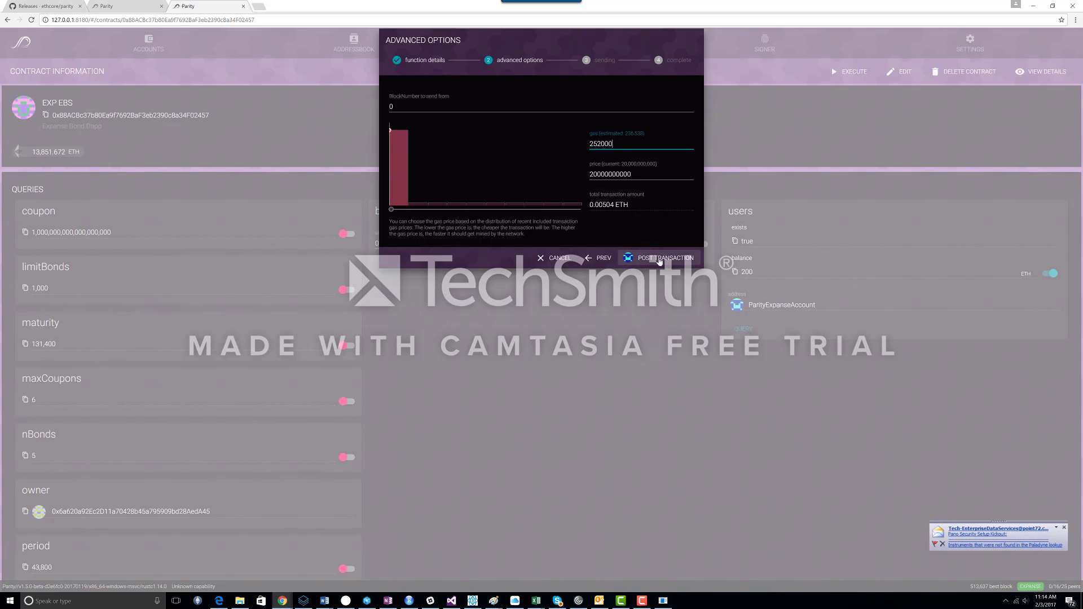
{"action": "left_click", "coordinate": [659, 260]}
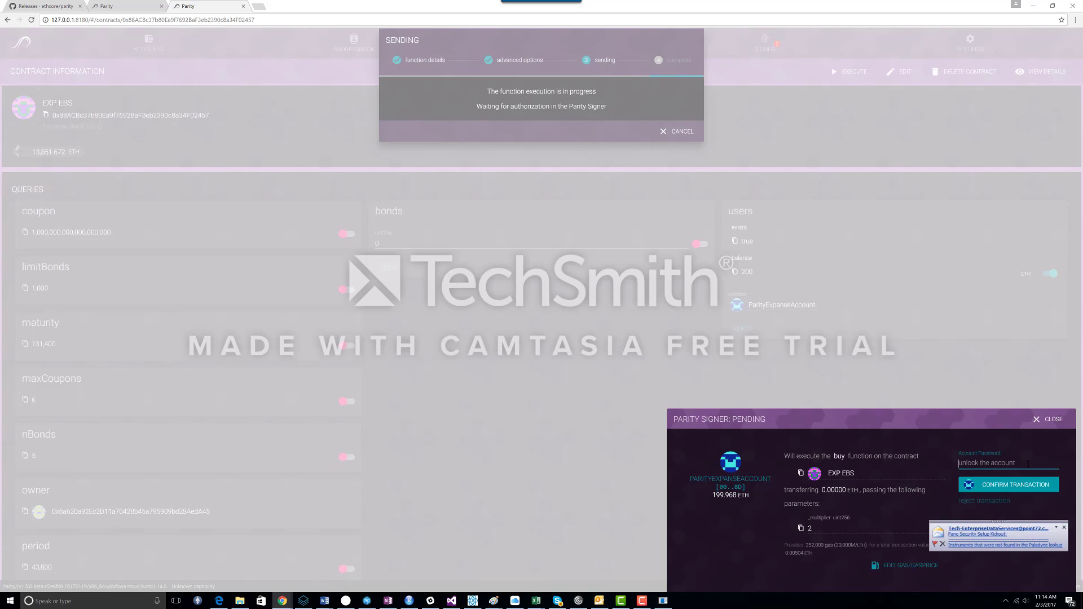
Step: Dismiss the notification, enter the account password, confirm the buy transaction, and close the dialog
{"action": "left_click", "coordinate": [1065, 528]}
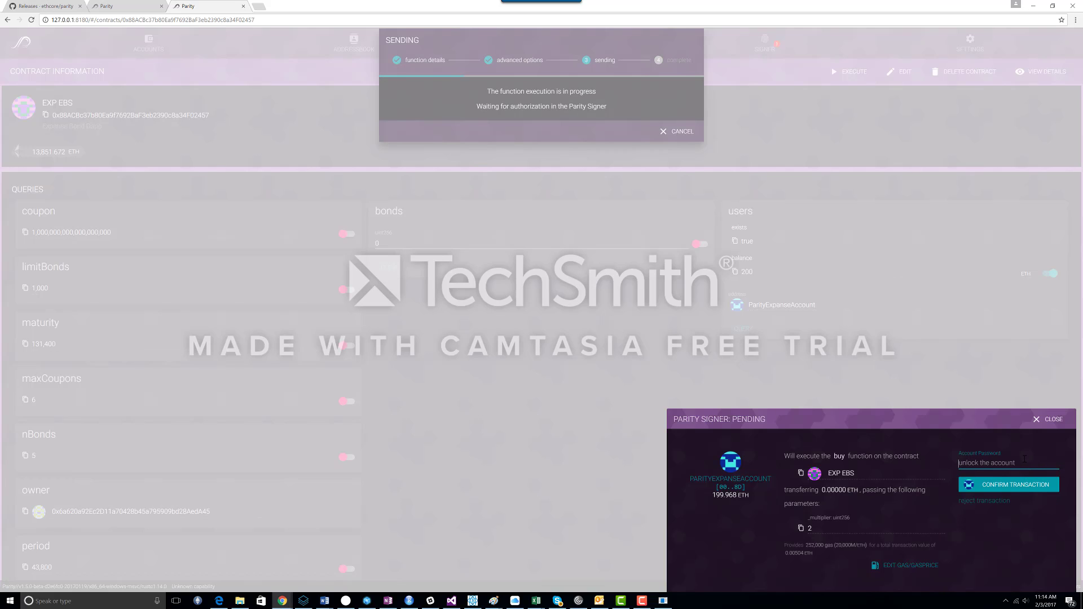
{"action": "type", "text": "***********"}
{"action": "left_click", "coordinate": [1021, 486]}
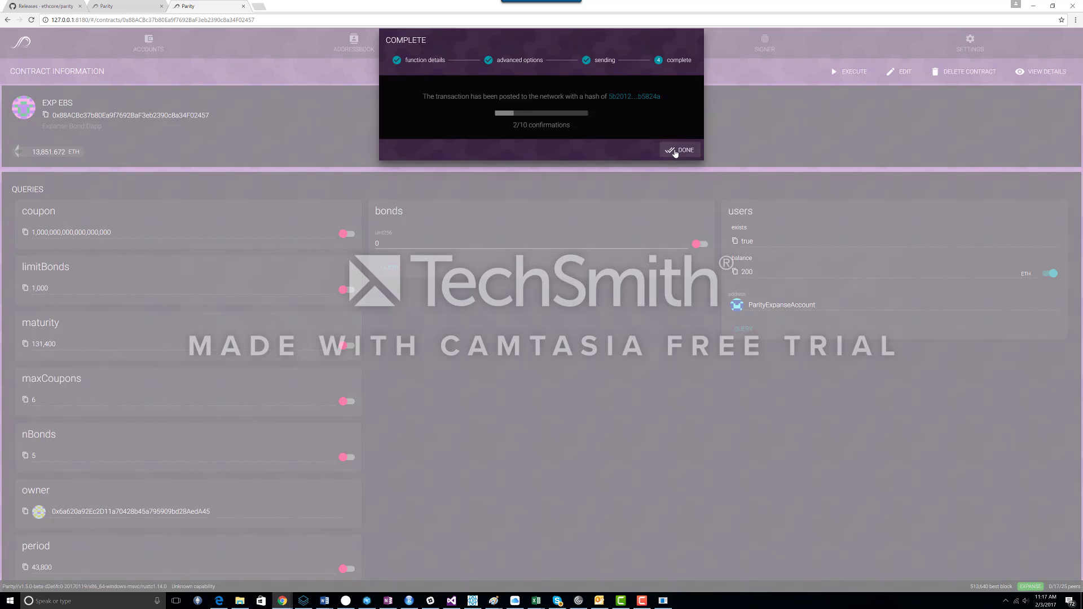
{"action": "left_click", "coordinate": [675, 151]}
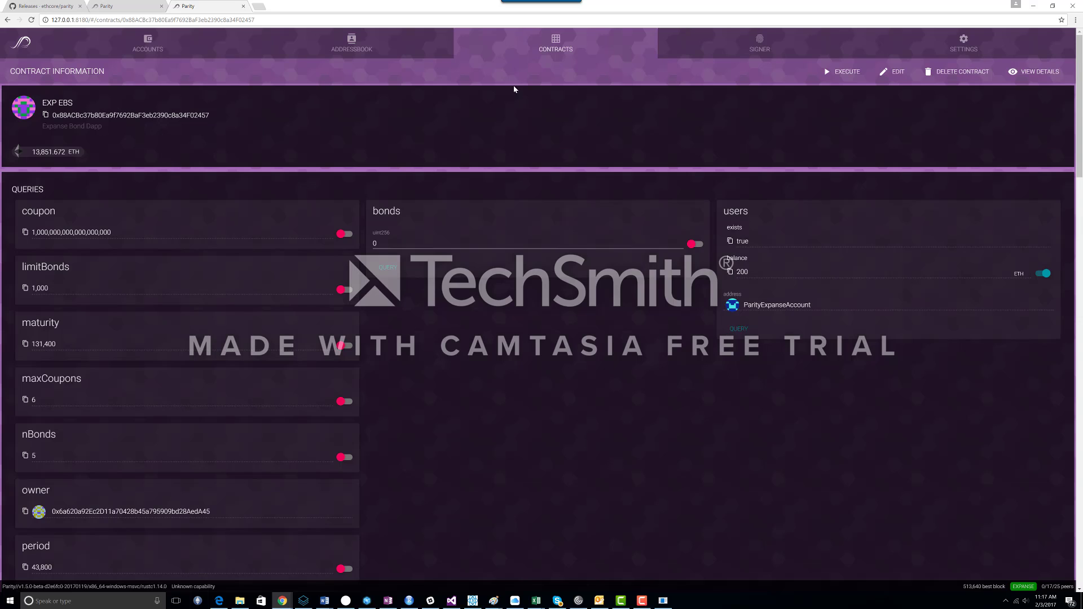
Step: Reopen the EXP EBS contract and query bond number 6 in its bonds list
{"action": "left_click", "coordinate": [145, 46]}
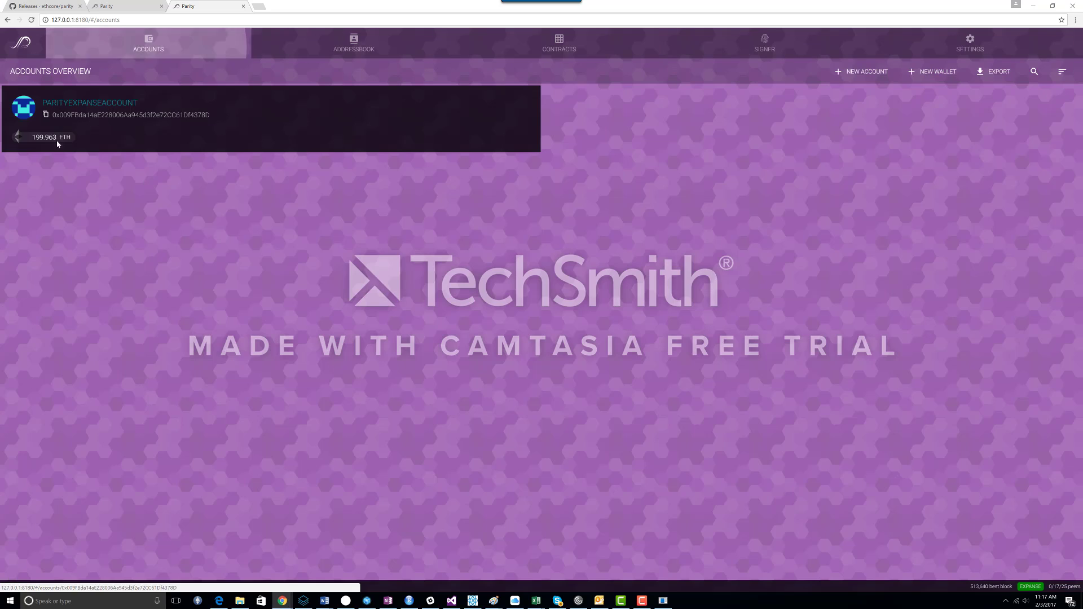
{"action": "left_click", "coordinate": [558, 45]}
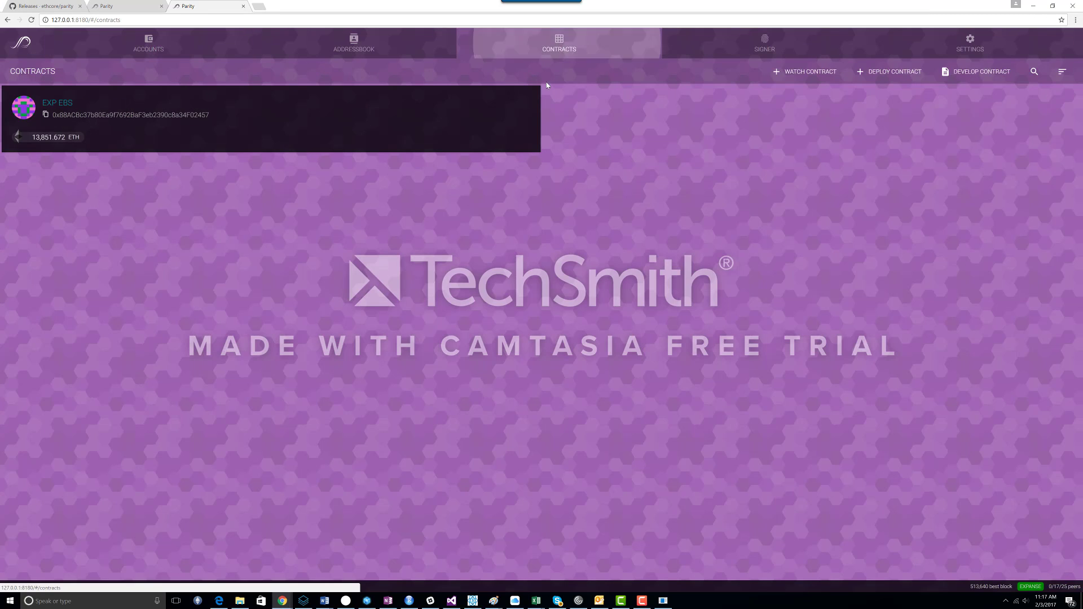
{"action": "left_click", "coordinate": [64, 107]}
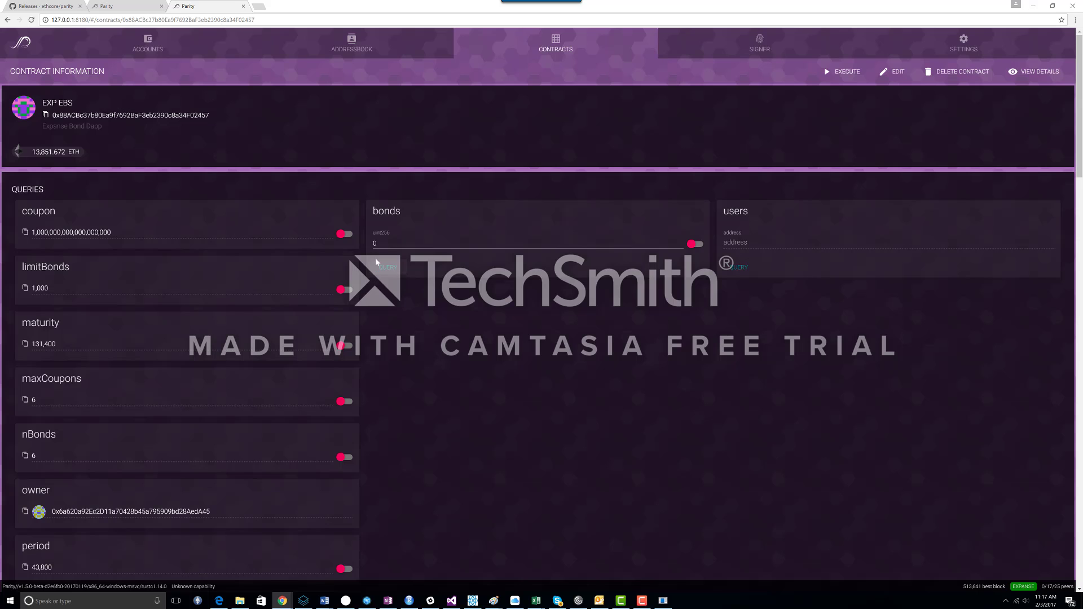
{"action": "left_click", "coordinate": [380, 243]}
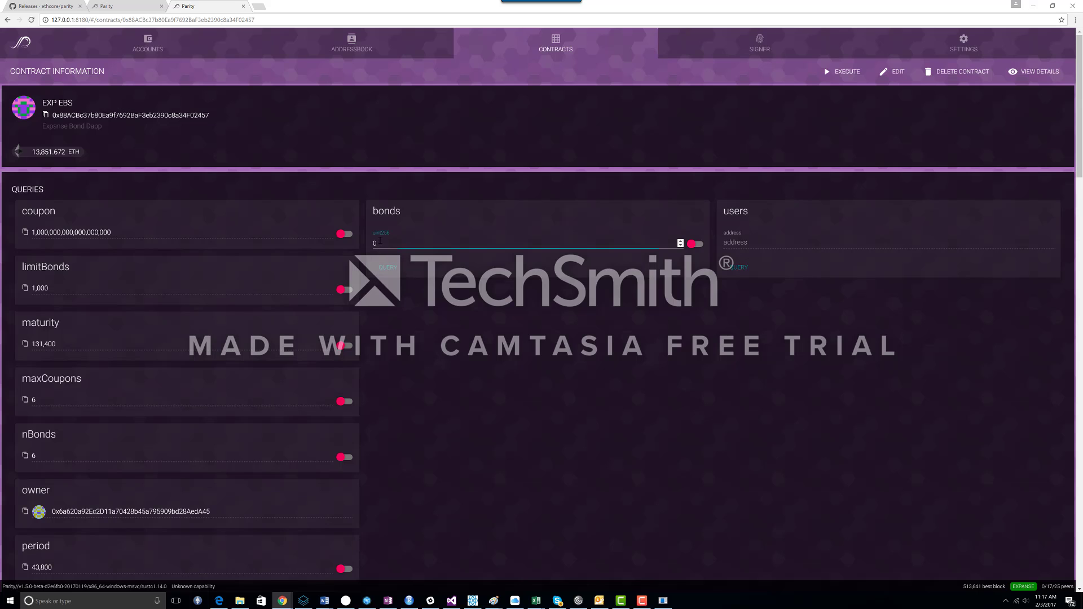
{"action": "double_click", "coordinate": [374, 244]}
{"action": "type", "text": "6"}
{"action": "left_click", "coordinate": [387, 271]}
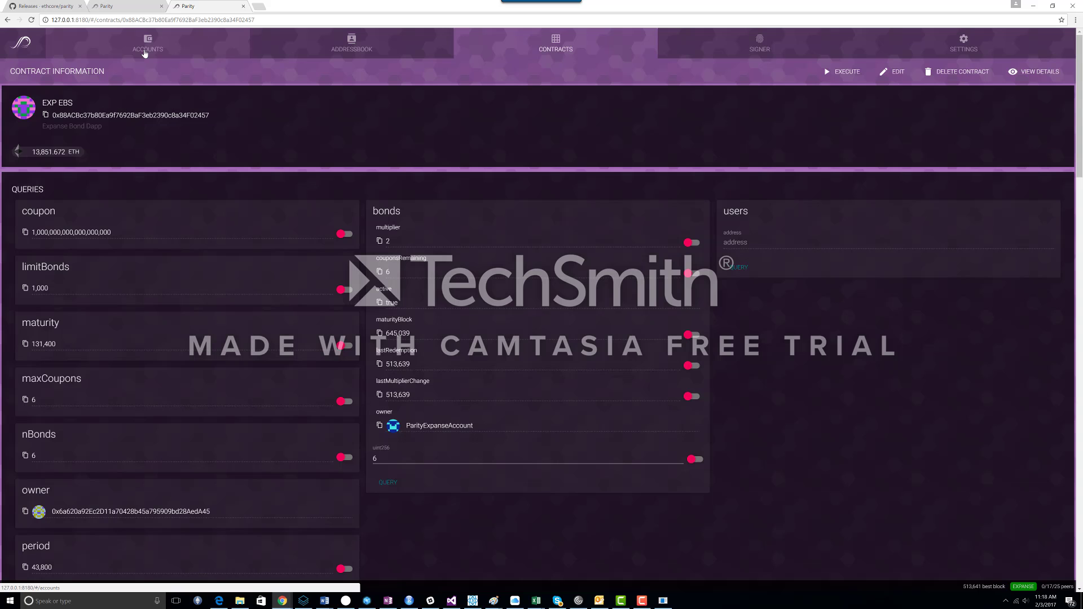
Step: Switch to the Expanse Bond dApp window and move it up over the Parity page
{"action": "left_click", "coordinate": [145, 53]}
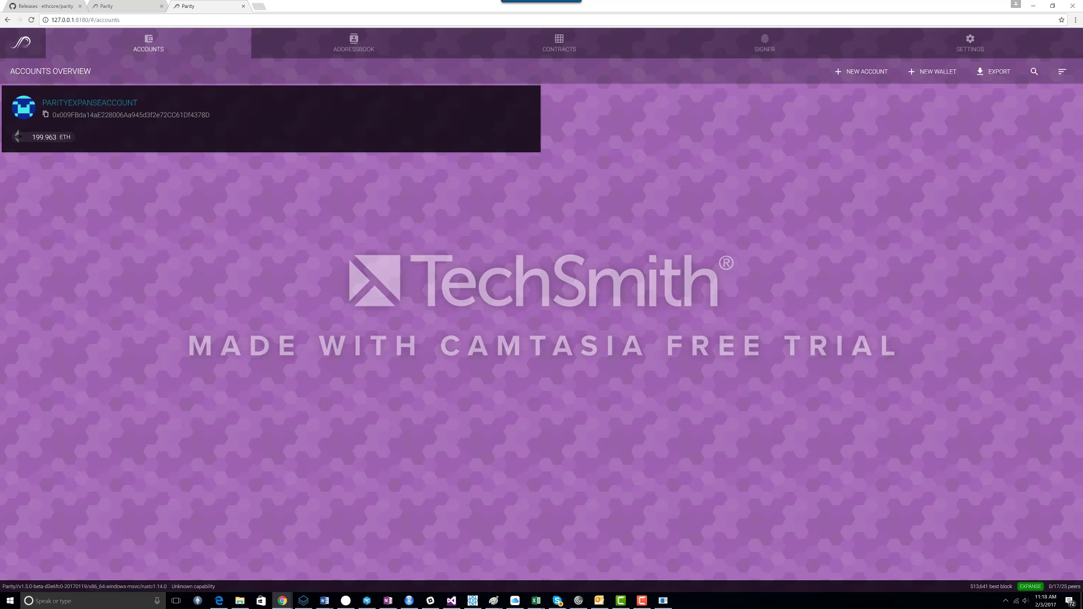
{"action": "key", "text": "alt+Tab"}
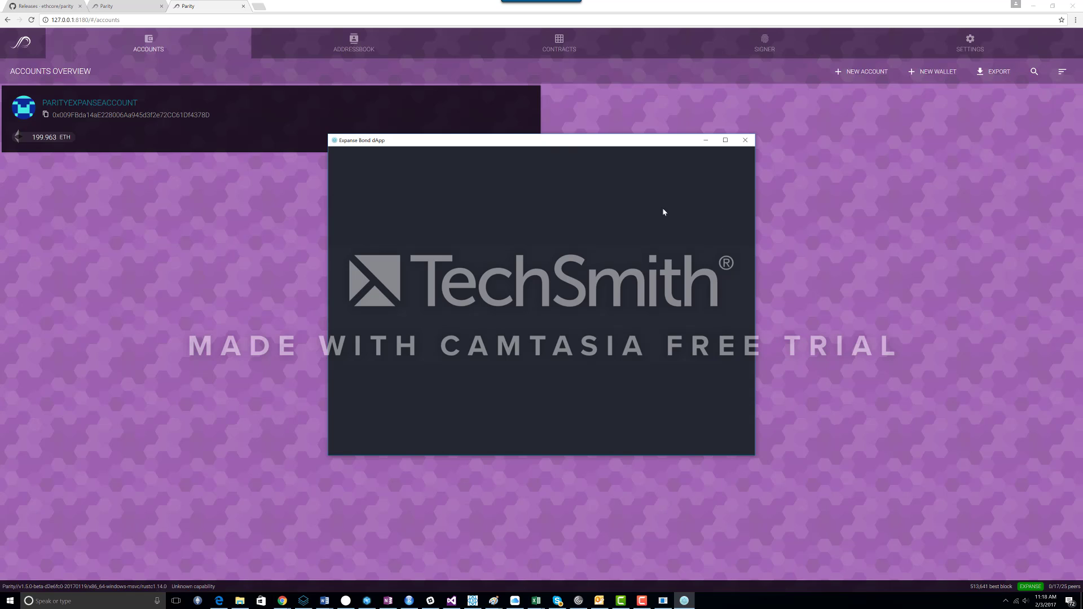
{"action": "left_click_drag", "start_coordinate": [553, 140], "coordinate": [467, 96]}
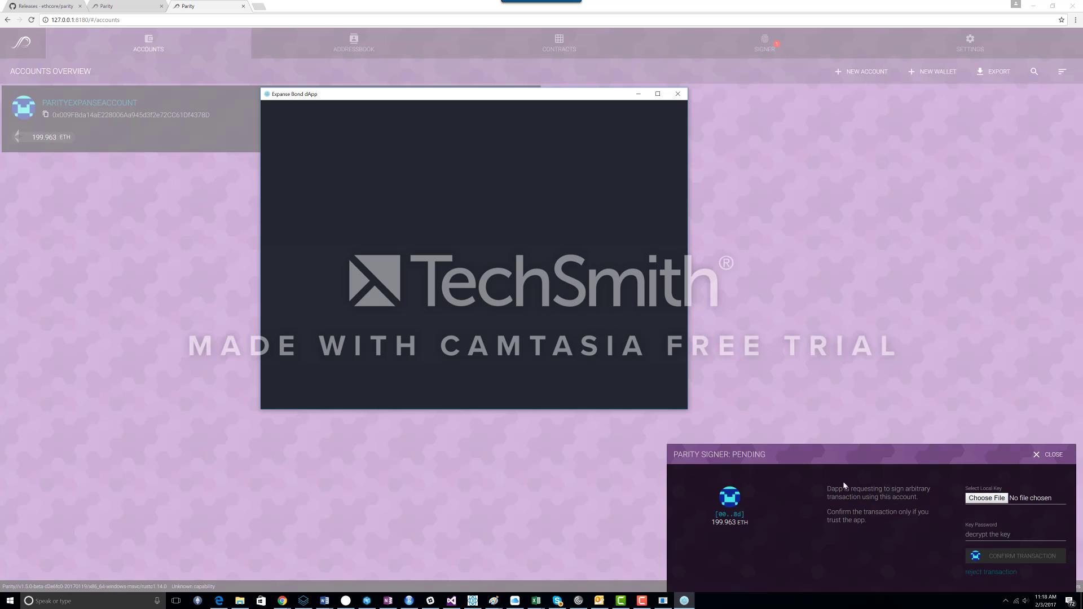
Step: Reject the dApp's pending signing request and bring the Expanse Bond dApp window back
{"action": "left_click", "coordinate": [991, 572]}
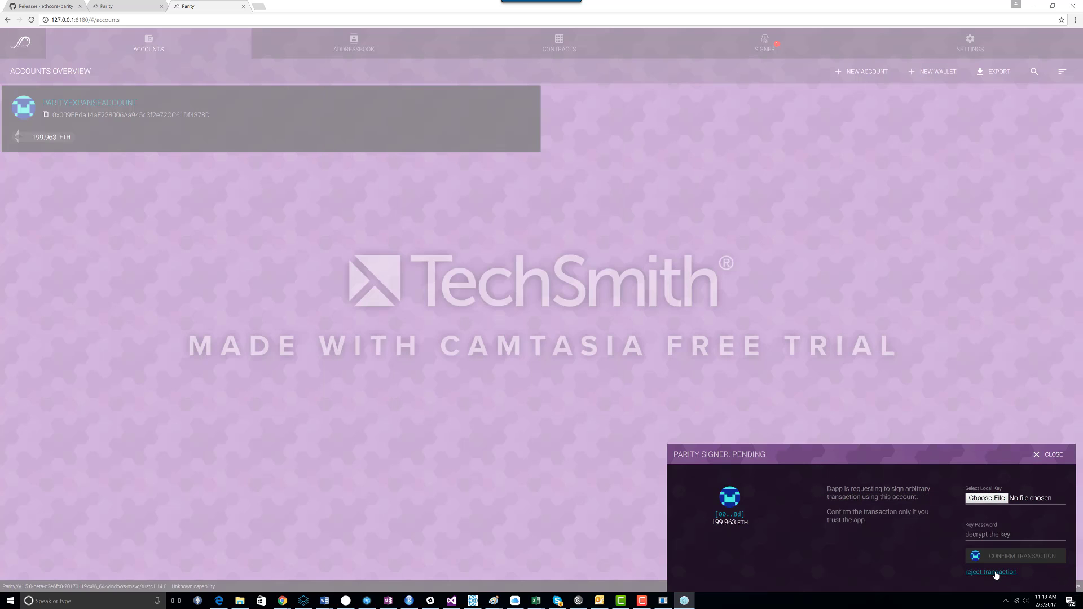
{"action": "left_click", "coordinate": [999, 543]}
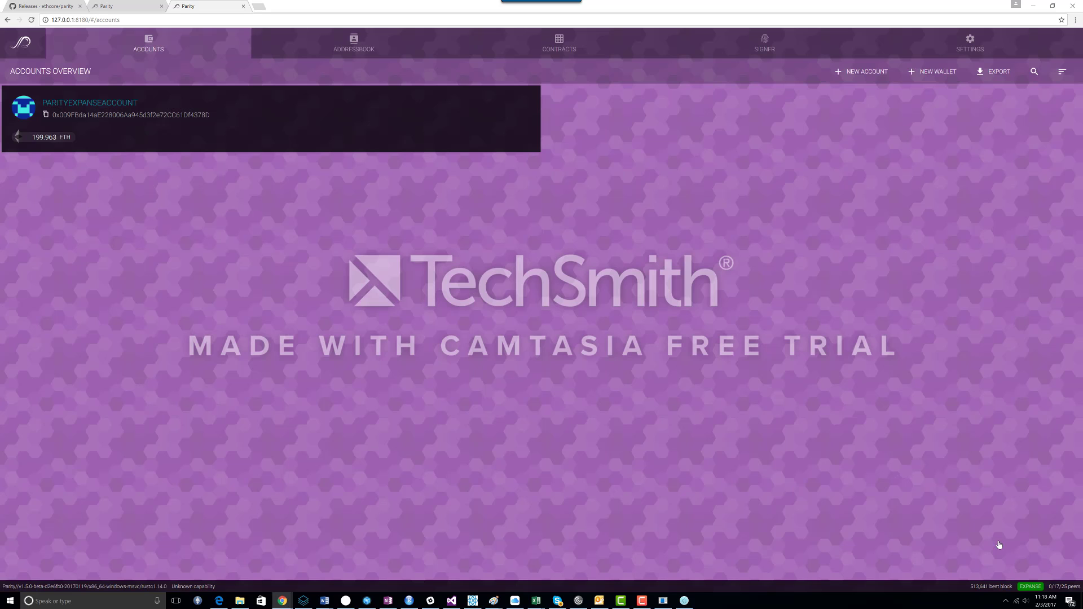
{"action": "mouse_move", "coordinate": [684, 600]}
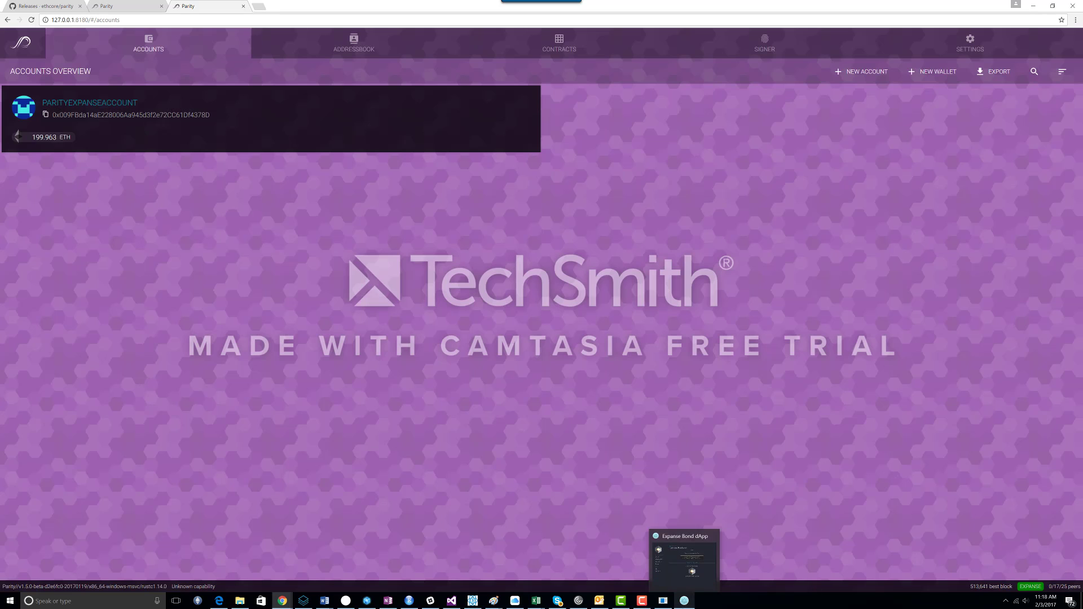
{"action": "left_click", "coordinate": [678, 563]}
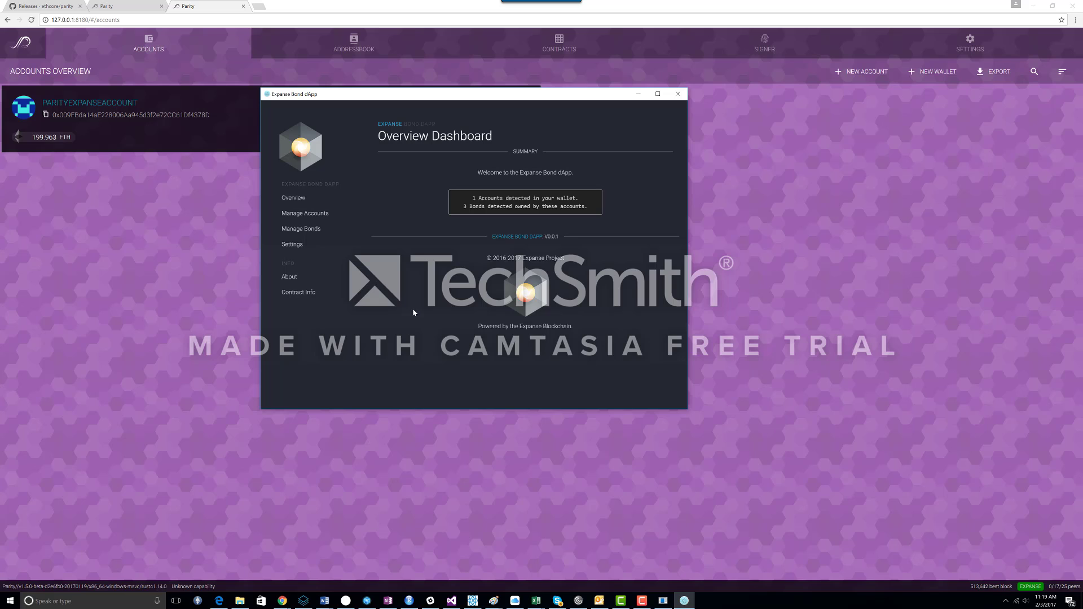
Step: Open Manage Accounts in the dApp, reject the new signing request, and return to the dApp window
{"action": "left_click", "coordinate": [303, 217]}
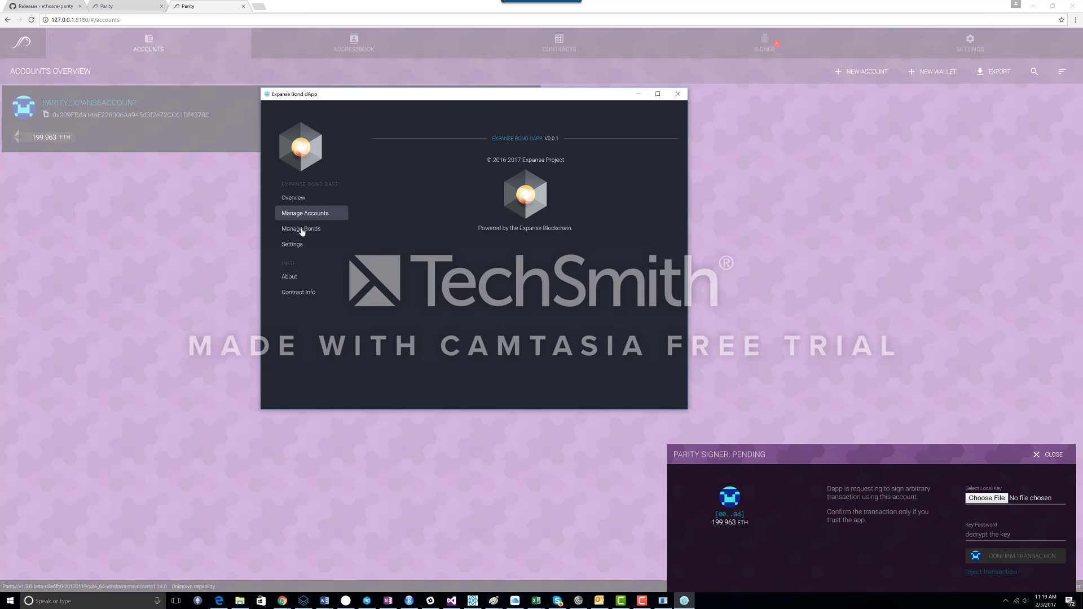
{"action": "left_click", "coordinate": [992, 573]}
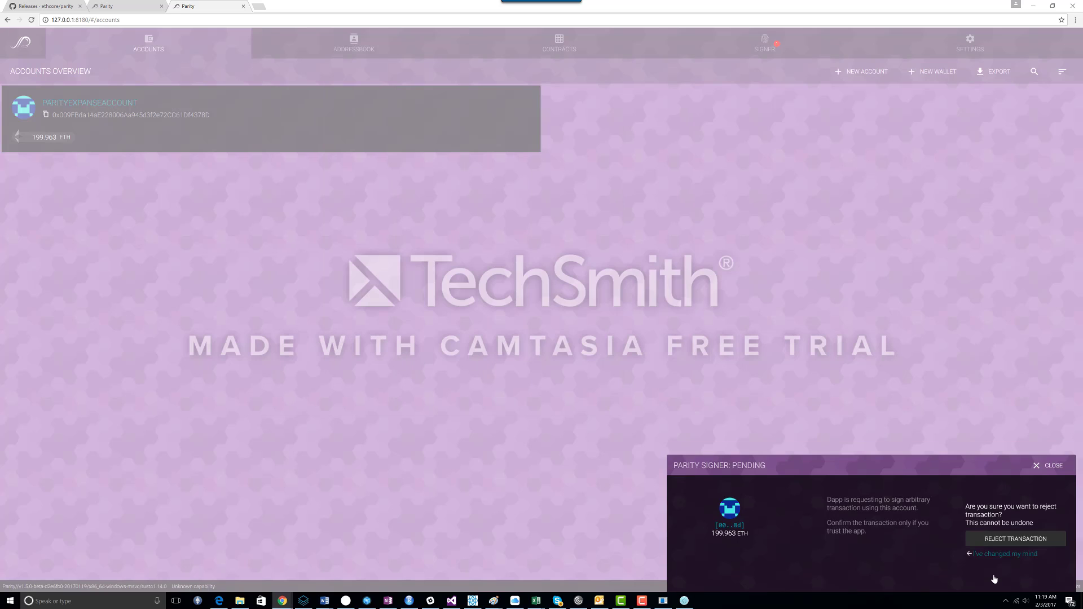
{"action": "left_click", "coordinate": [992, 540]}
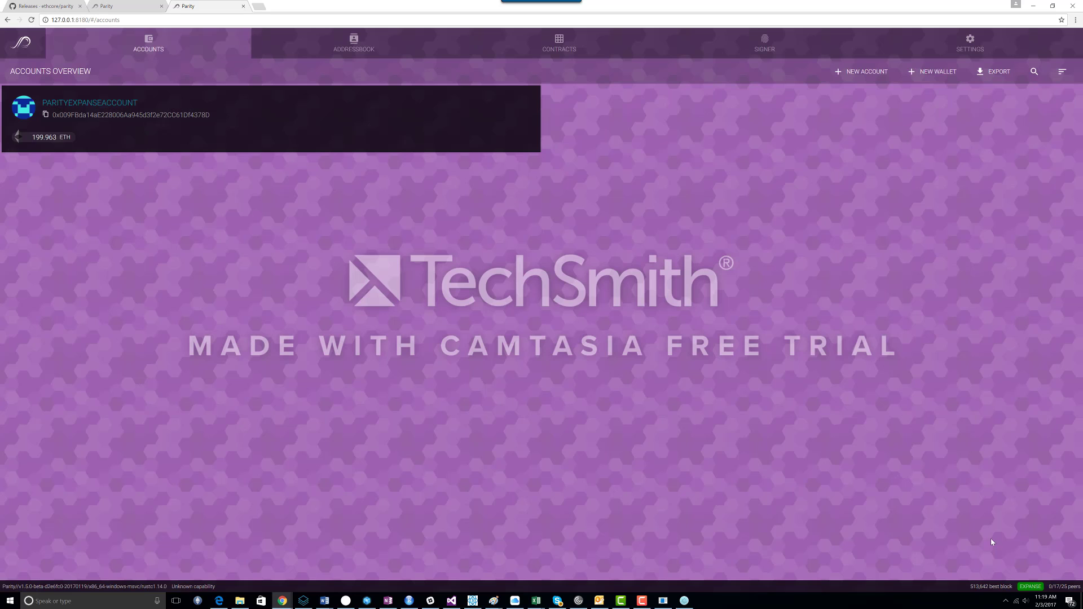
{"action": "left_click", "coordinate": [685, 601]}
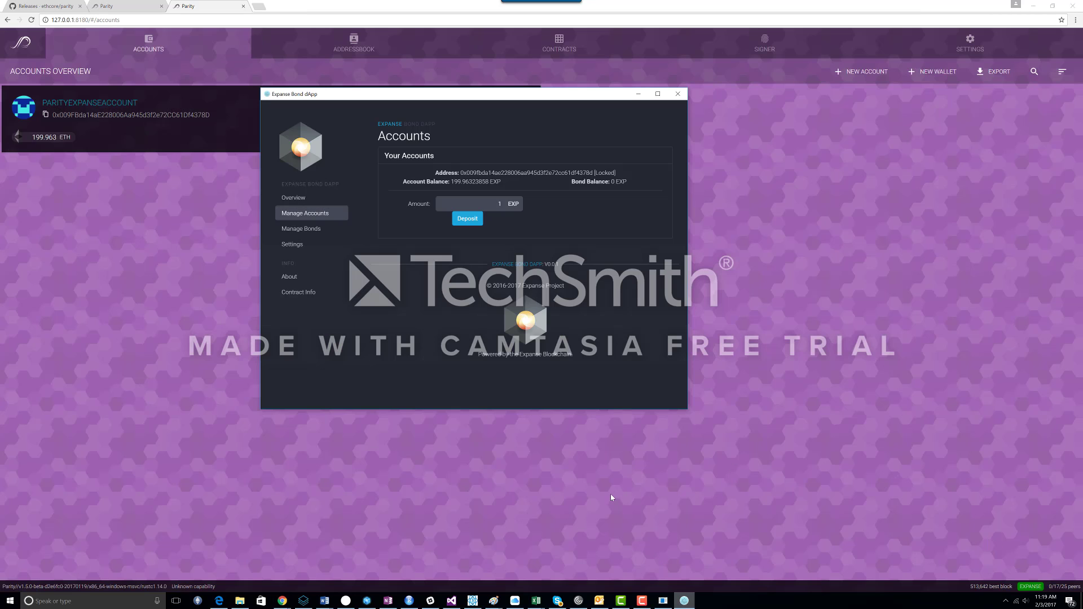
Step: Open Manage Bonds in the dApp and scroll through the list of owned bonds
{"action": "left_click", "coordinate": [303, 228]}
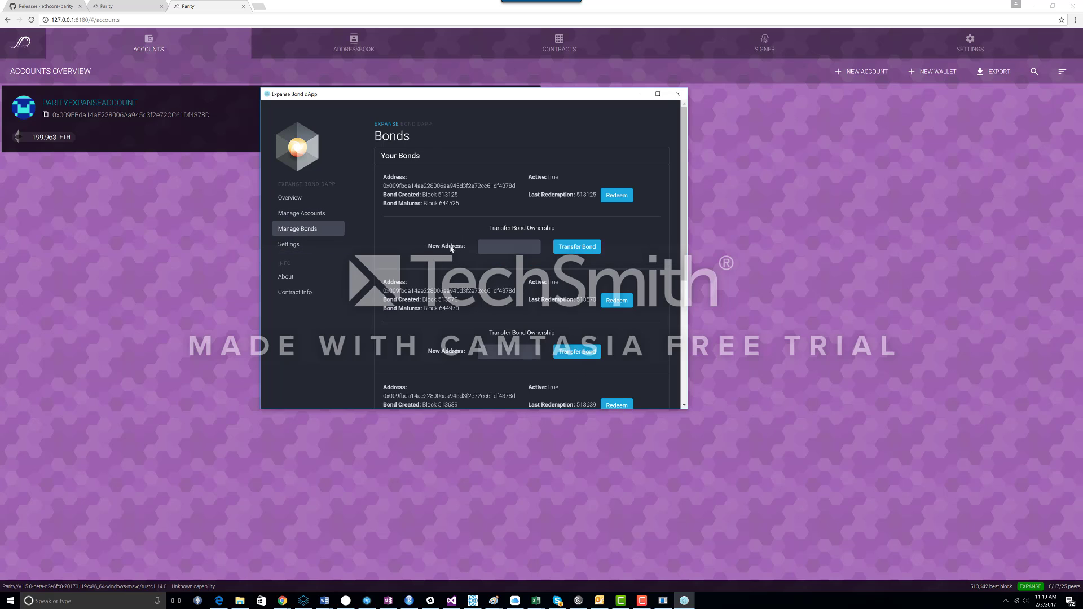
{"action": "scroll", "coordinate": [454, 248], "scroll_direction": "down", "scroll_amount": 5}
{"action": "scroll", "coordinate": [443, 255], "scroll_direction": "up", "scroll_amount": 4}
{"action": "scroll", "coordinate": [440, 256], "scroll_direction": "up", "scroll_amount": 1}
{"action": "scroll", "coordinate": [441, 256], "scroll_direction": "down", "scroll_amount": 1}
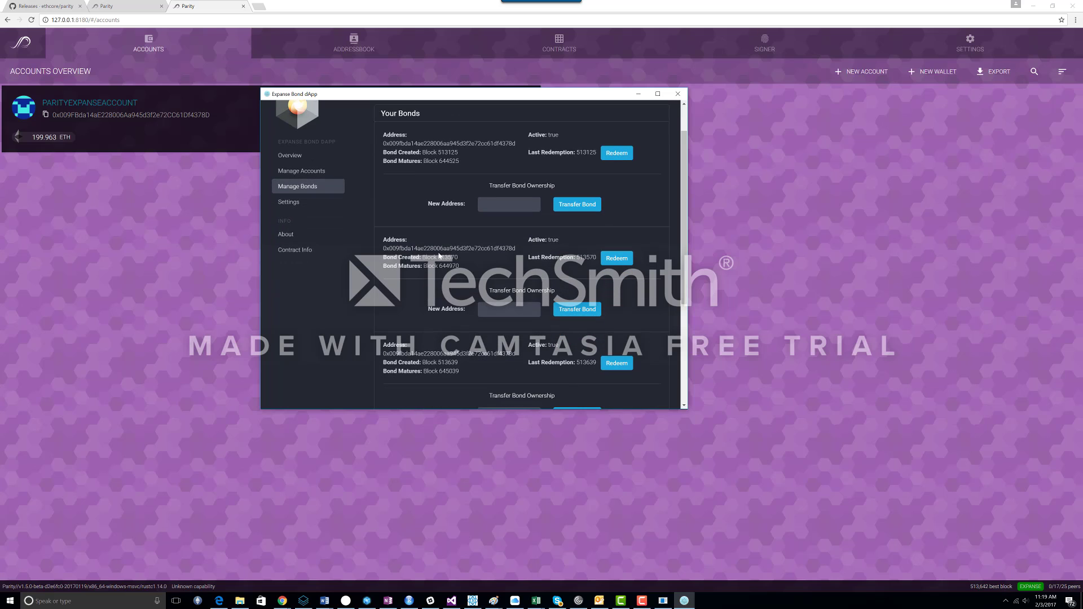
Step: Scroll back and forth through the Your Bonds list to compare the bonds' creation and maturity blocks
{"action": "scroll", "coordinate": [414, 227], "scroll_direction": "up", "scroll_amount": 1}
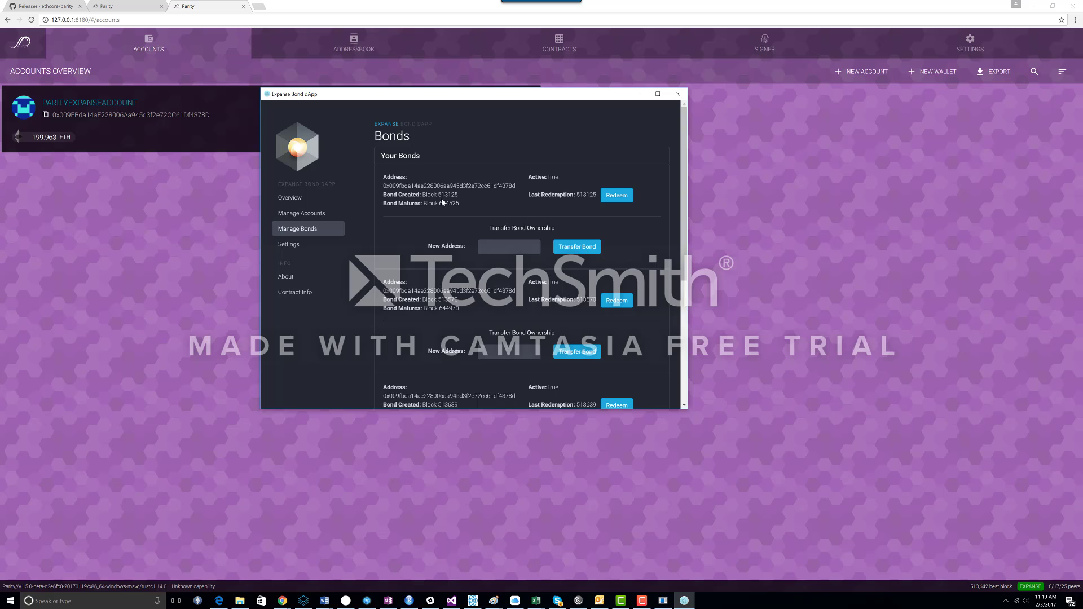
{"action": "scroll", "coordinate": [425, 203], "scroll_direction": "down", "scroll_amount": 2}
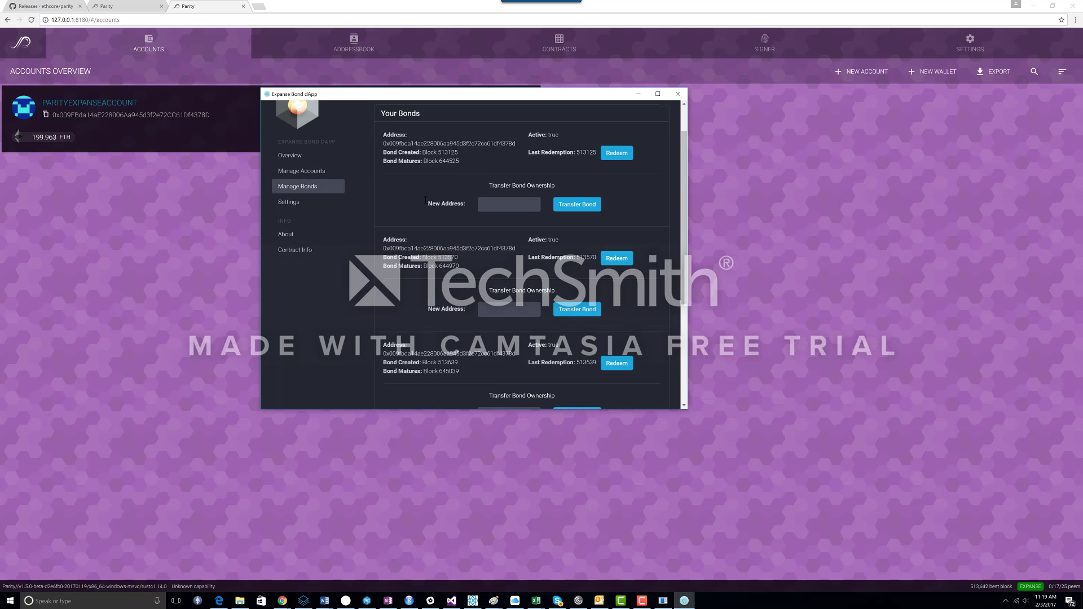
{"action": "scroll", "coordinate": [426, 203], "scroll_direction": "up", "scroll_amount": 1}
{"action": "scroll", "coordinate": [426, 203], "scroll_direction": "up", "scroll_amount": 1}
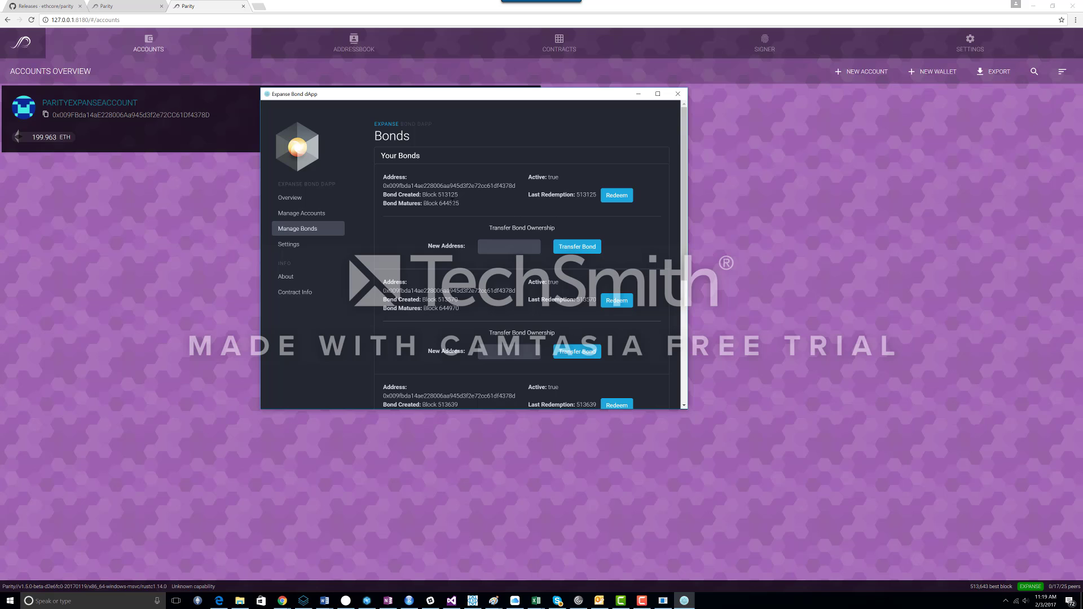
{"action": "scroll", "coordinate": [452, 204], "scroll_direction": "down", "scroll_amount": 3}
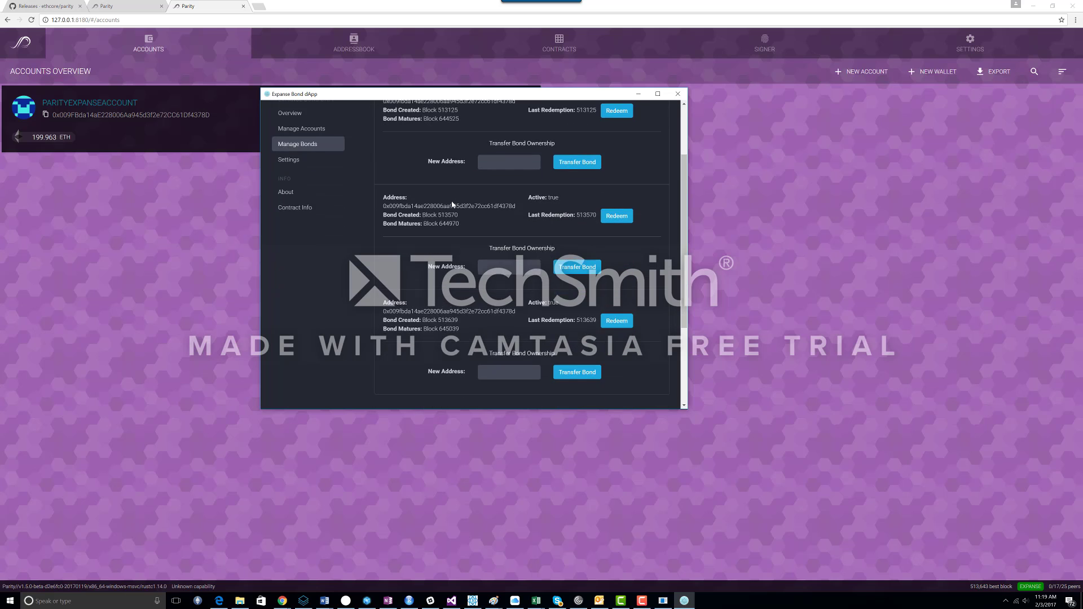
{"action": "scroll", "coordinate": [452, 204], "scroll_direction": "up", "scroll_amount": 3}
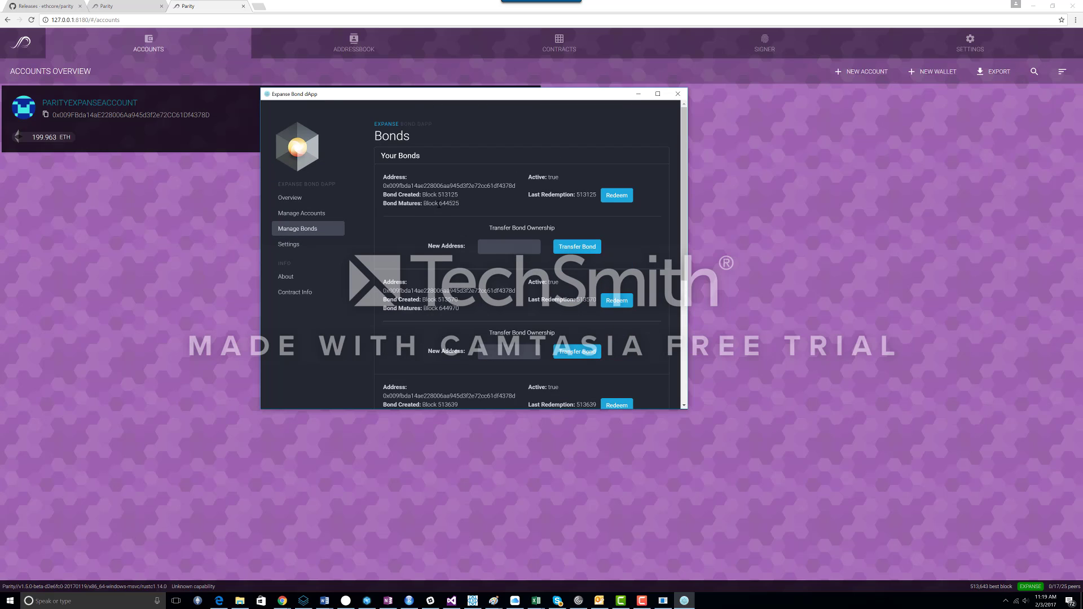
Step: Highlight the maturity block numbers of the first two bonds, then return to the Parity accounts page
{"action": "left_click_drag", "start_coordinate": [439, 205], "coordinate": [454, 206]}
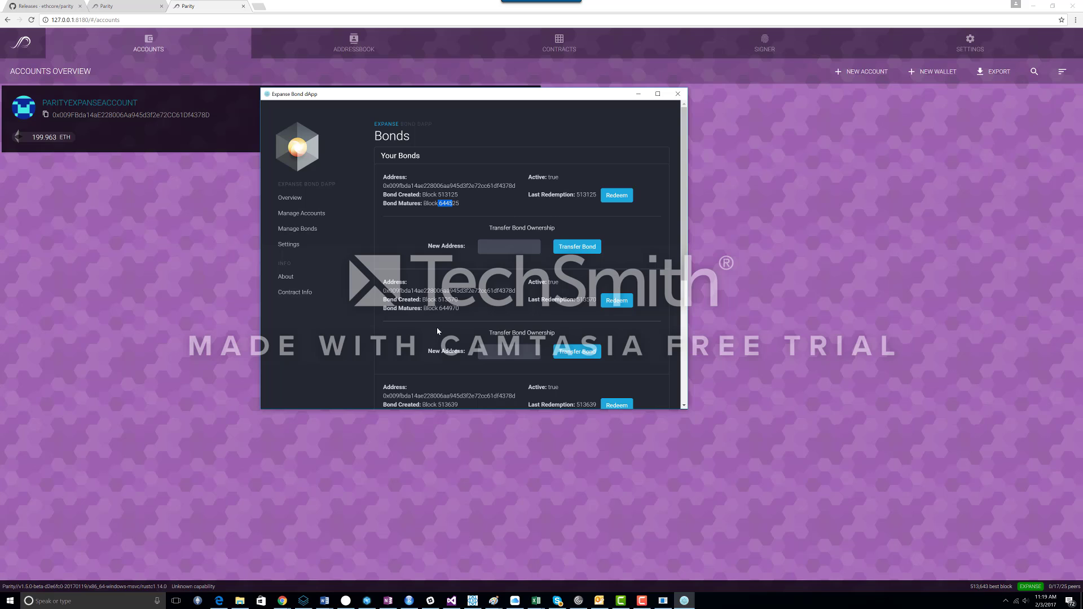
{"action": "left_click_drag", "start_coordinate": [438, 308], "coordinate": [453, 308]}
{"action": "scroll", "coordinate": [457, 309], "scroll_direction": "down", "scroll_amount": 2}
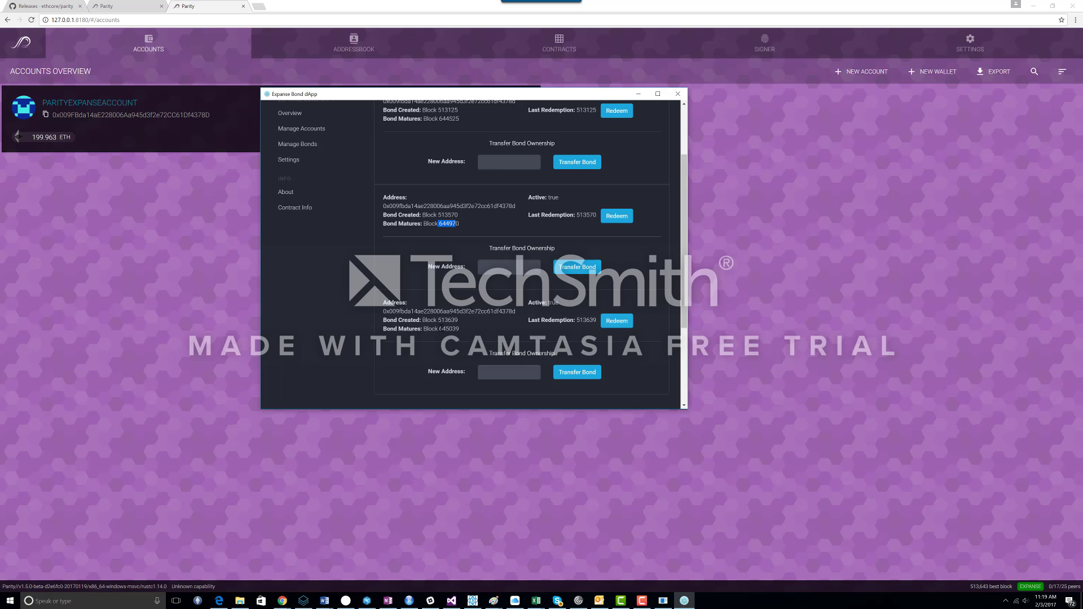
{"action": "scroll", "coordinate": [441, 329], "scroll_direction": "up", "scroll_amount": 2}
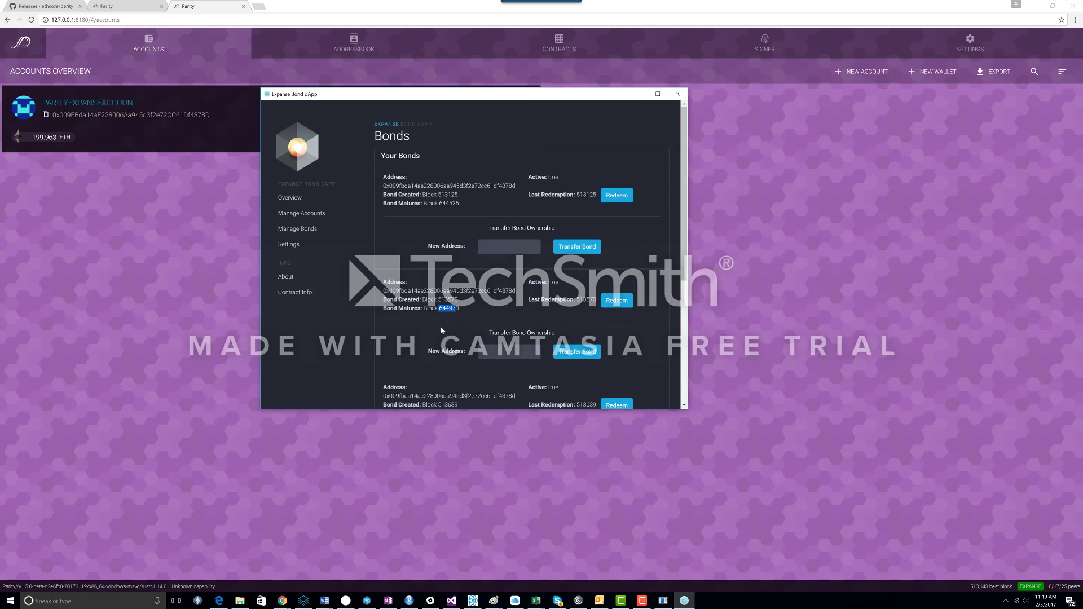
{"action": "left_click", "coordinate": [727, 288]}
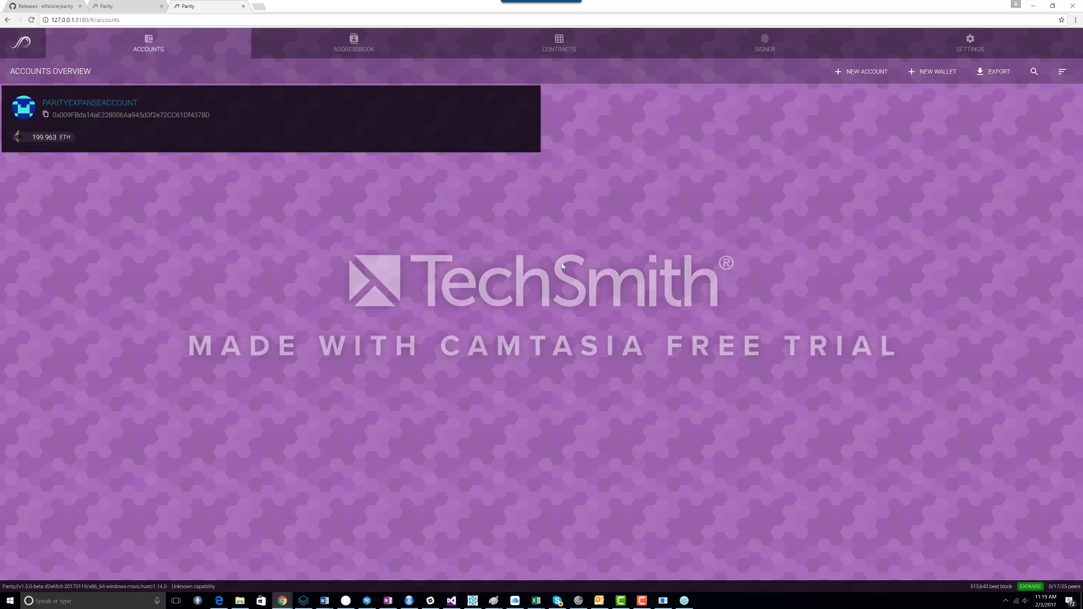